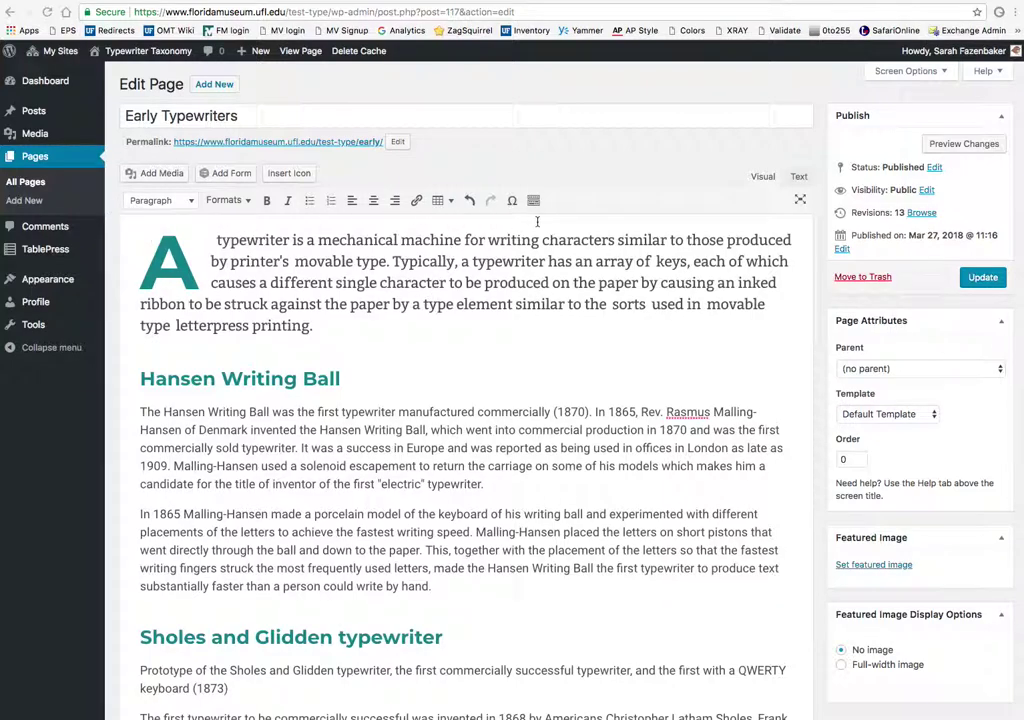
pyautogui.click(193, 204)
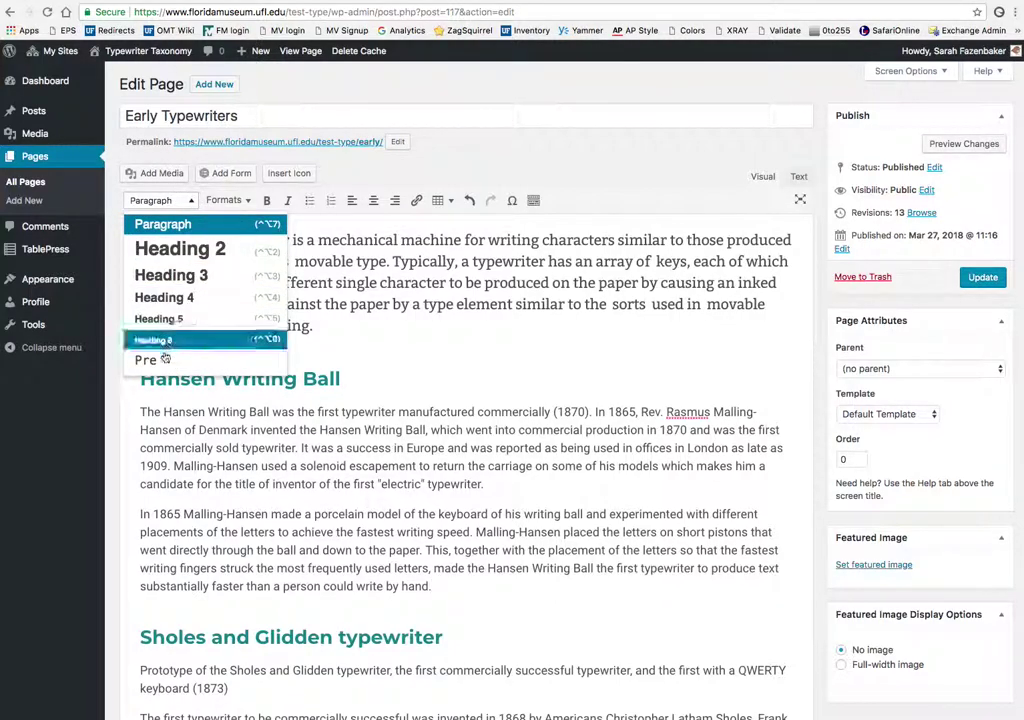
pyautogui.click(311, 237)
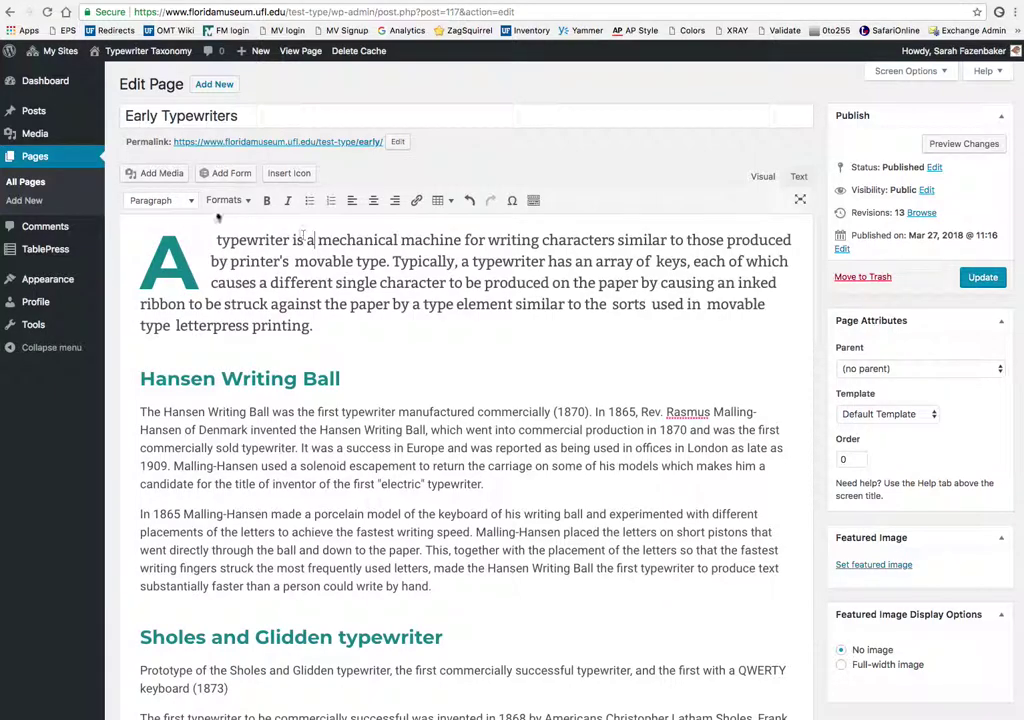
pyautogui.click(194, 205)
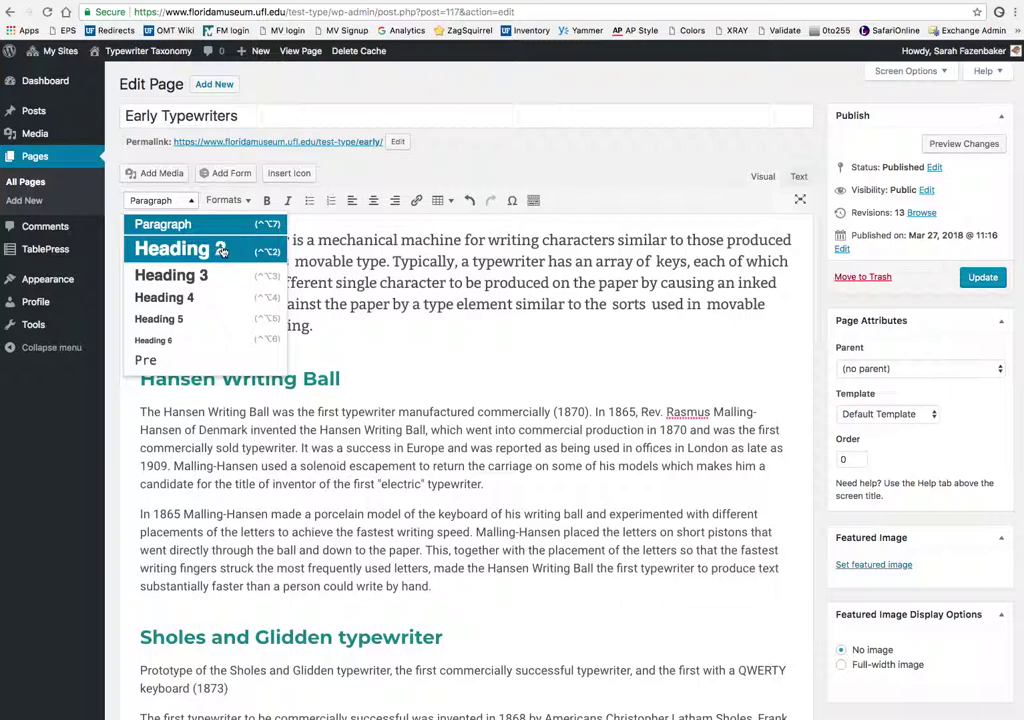
pyautogui.click(318, 234)
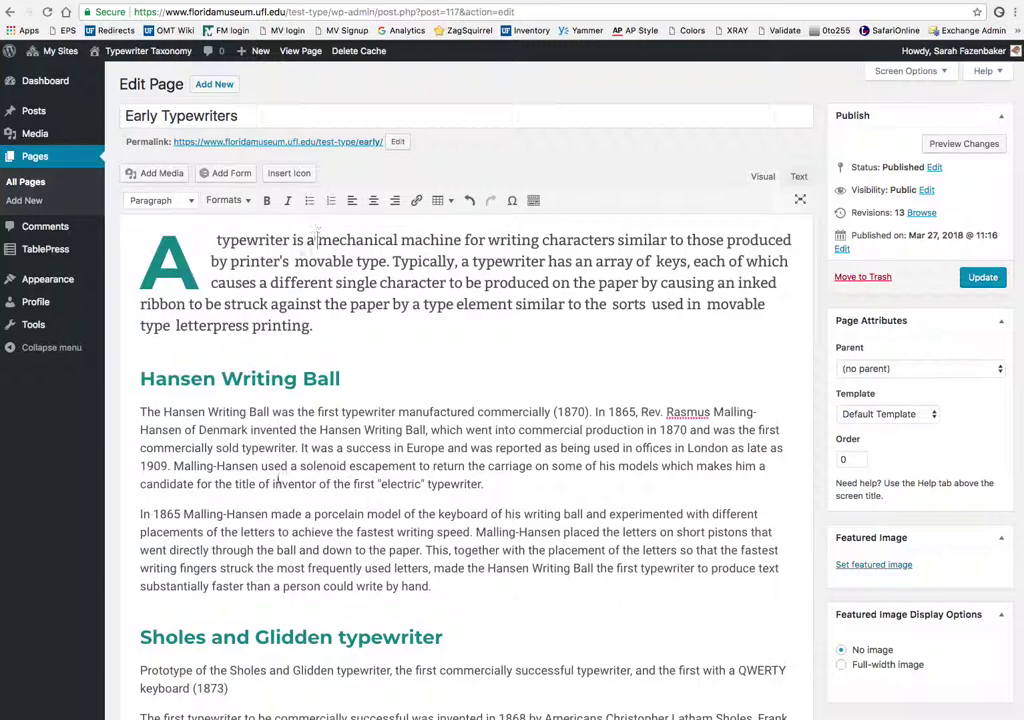
# - Add two paragraphs at the end of the Hansen Writing Ball section, reading "Headline" and "This is some text"
pyautogui.click(440, 590)
pyautogui.press('Return')
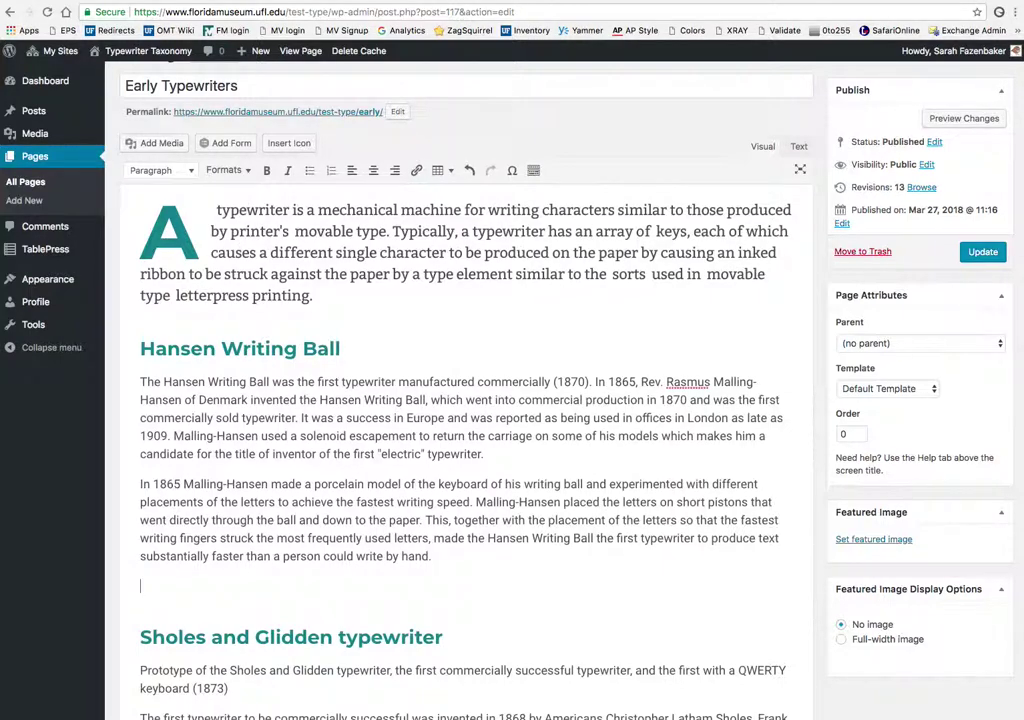
pyautogui.write('Headline')
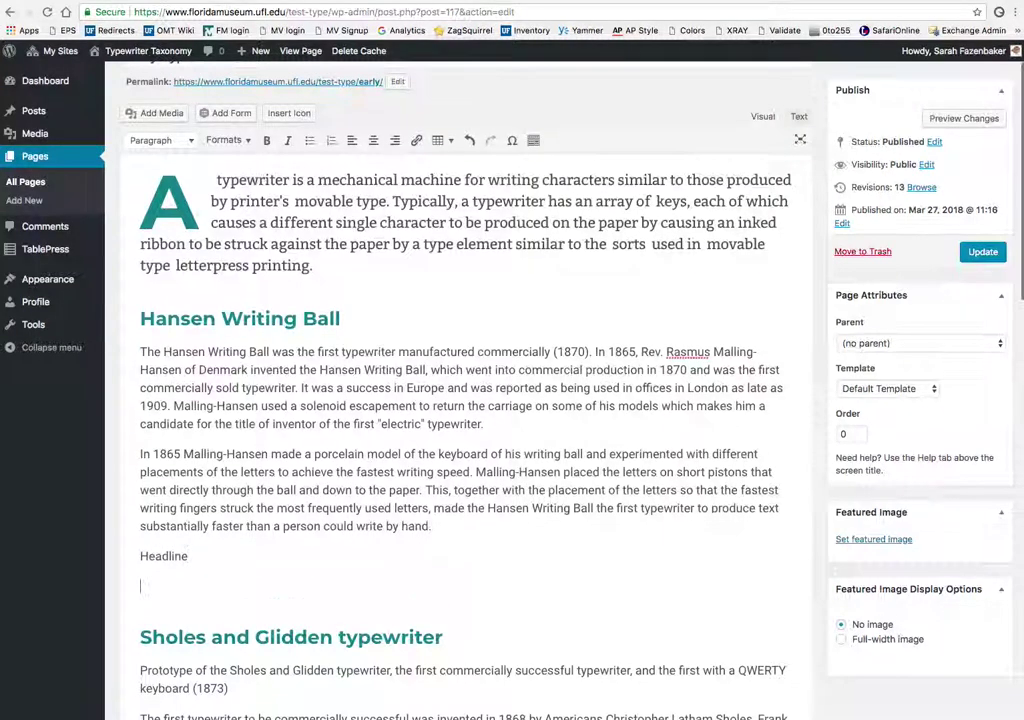
pyautogui.write('THis')
pyautogui.press('BackSpace')
pyautogui.press('BackSpace')
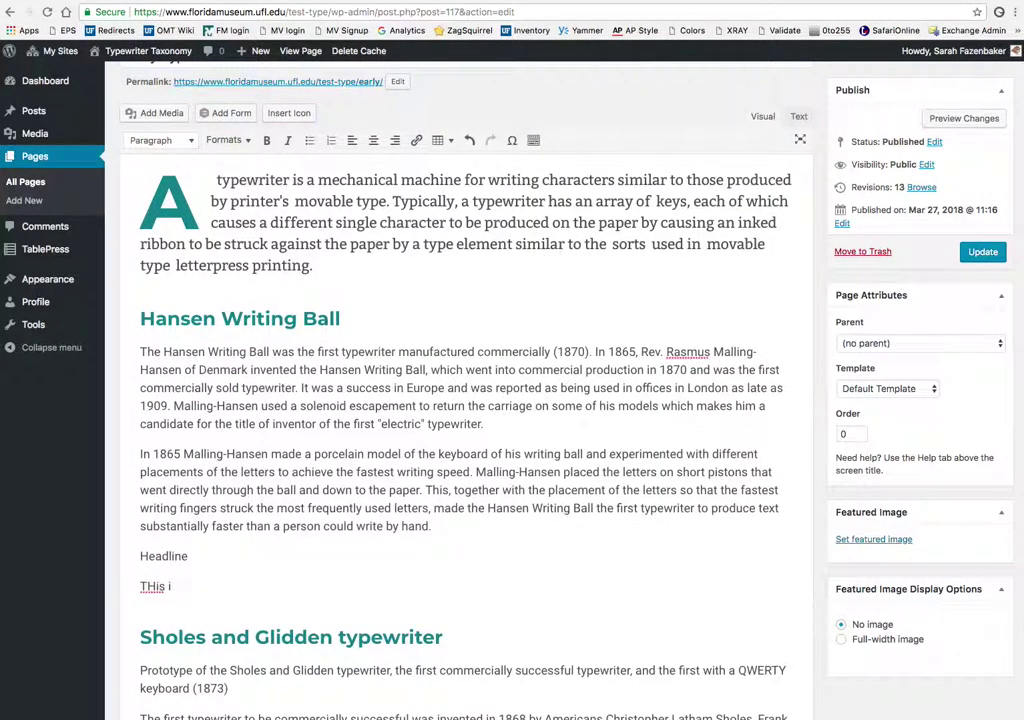
pyautogui.press('BackSpace')
pyautogui.write('his is some text')
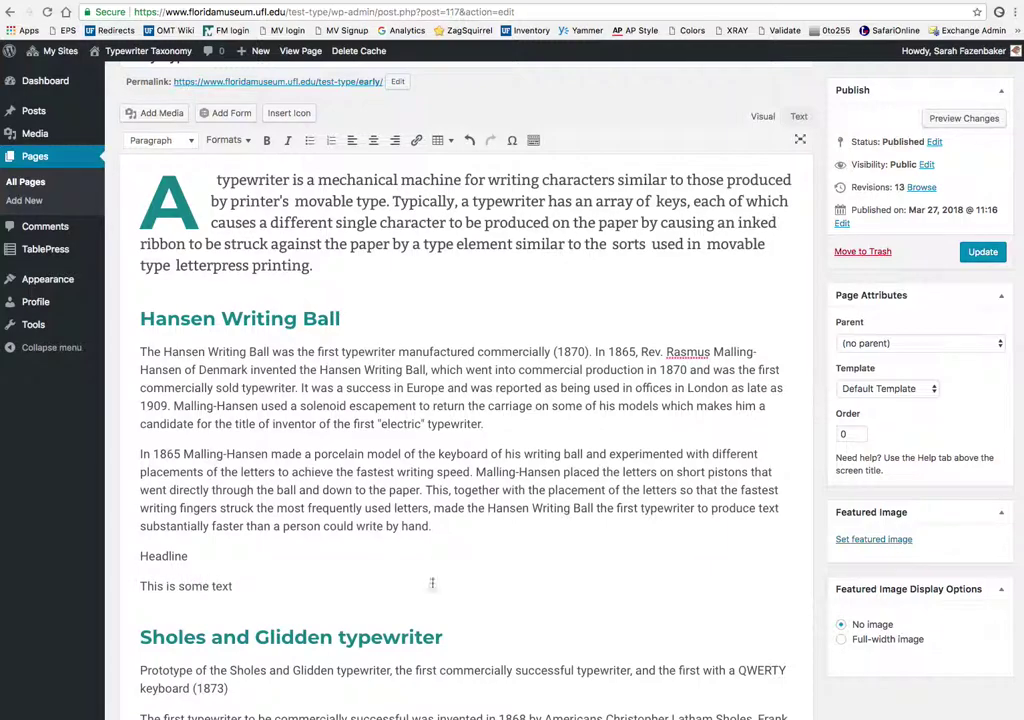
# - Try the Heading 3 style on the "Headline" line and undo it
pyautogui.moveTo(186, 557); pyautogui.dragTo(137, 556)
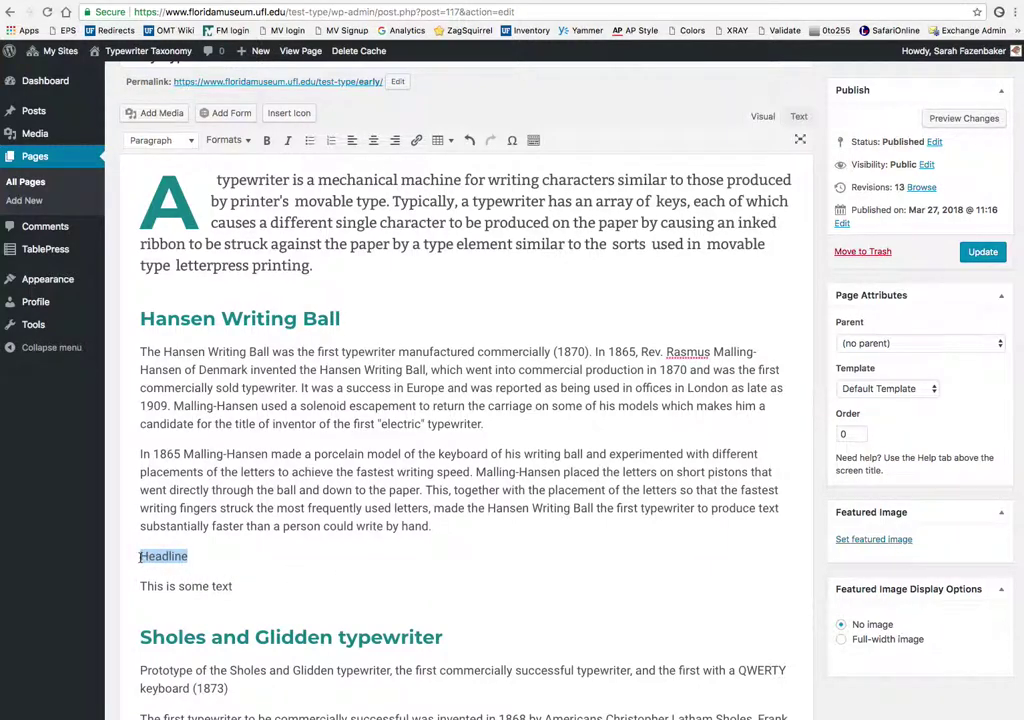
pyautogui.click(157, 140)
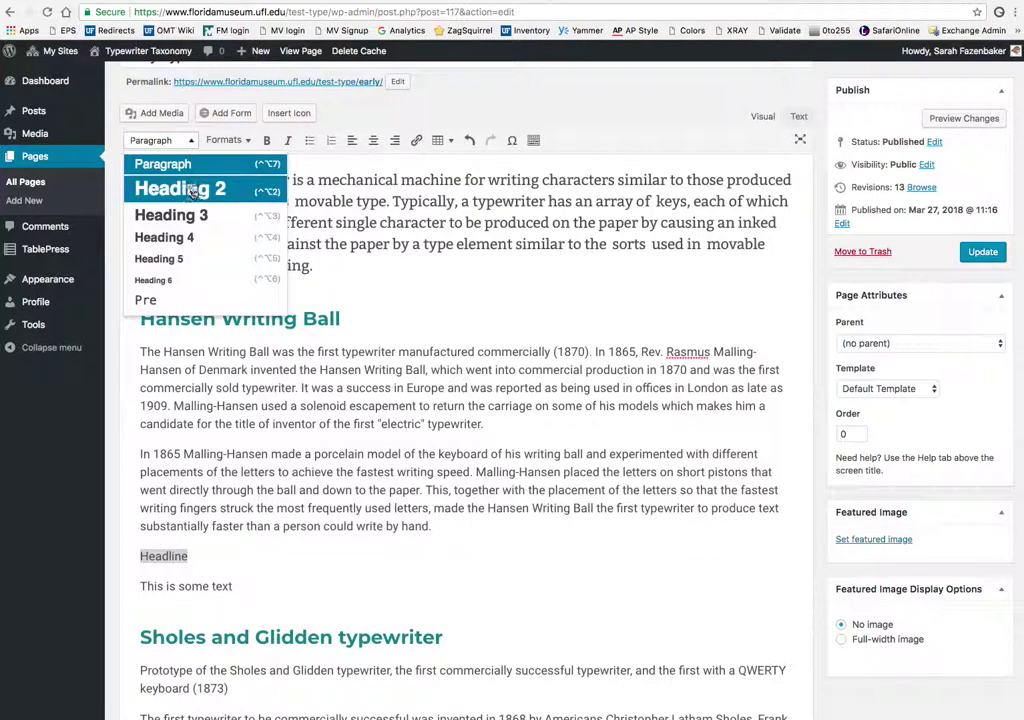
pyautogui.click(187, 215)
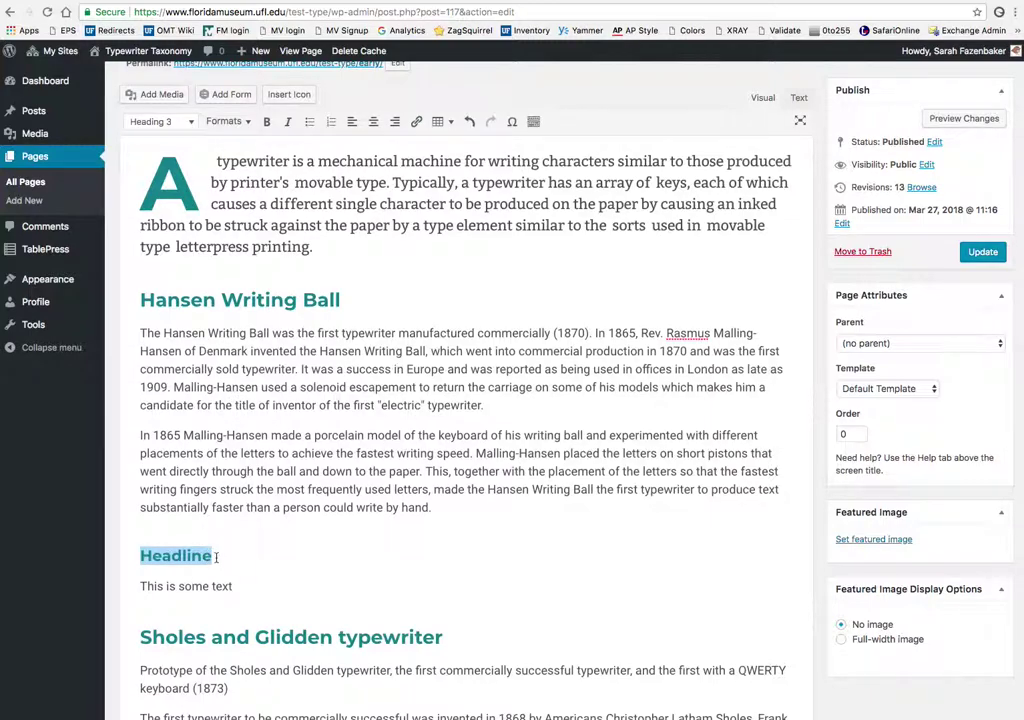
pyautogui.hotkey('ctrl', 'z')
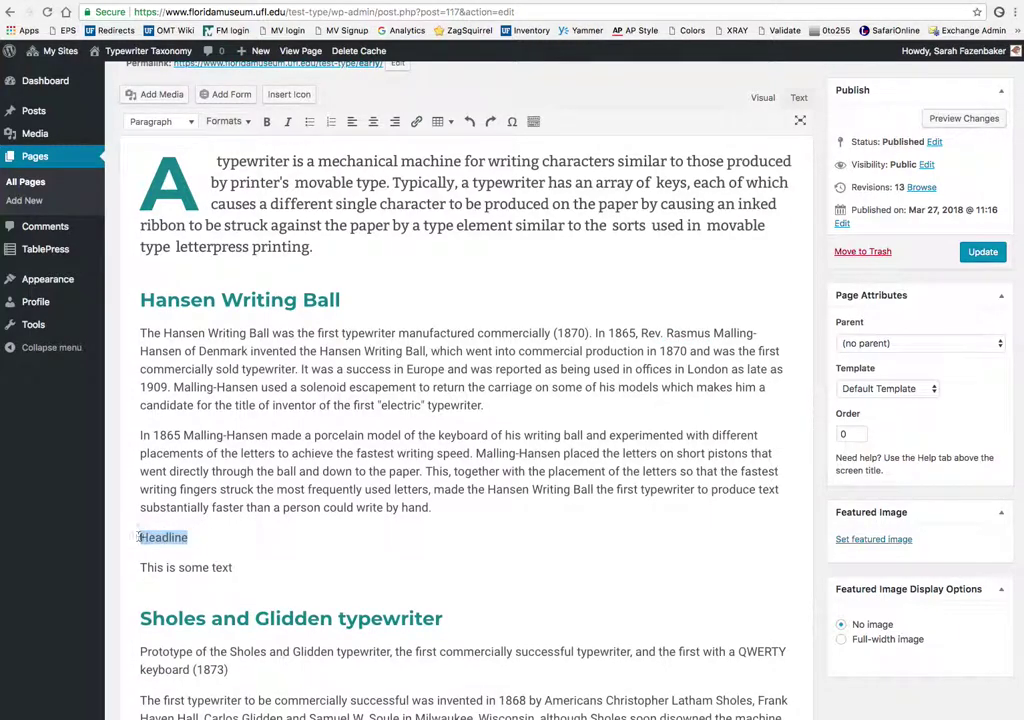
# - Make the "Headline" line bold, and replace the bold with the Heading 3 style
pyautogui.click(267, 123)
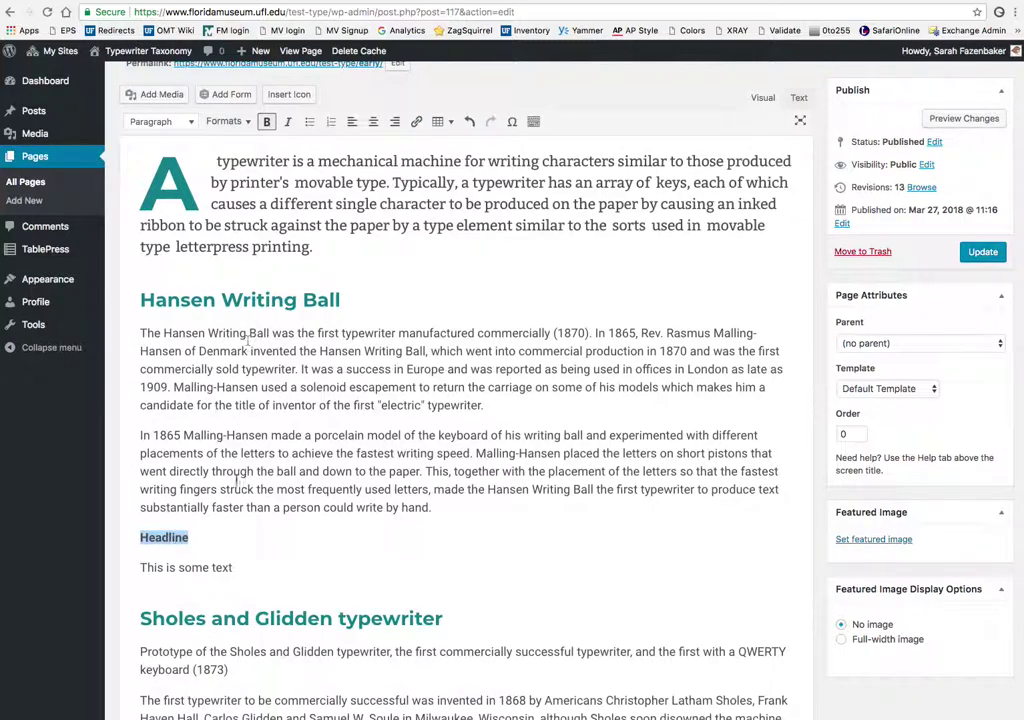
pyautogui.click(208, 536)
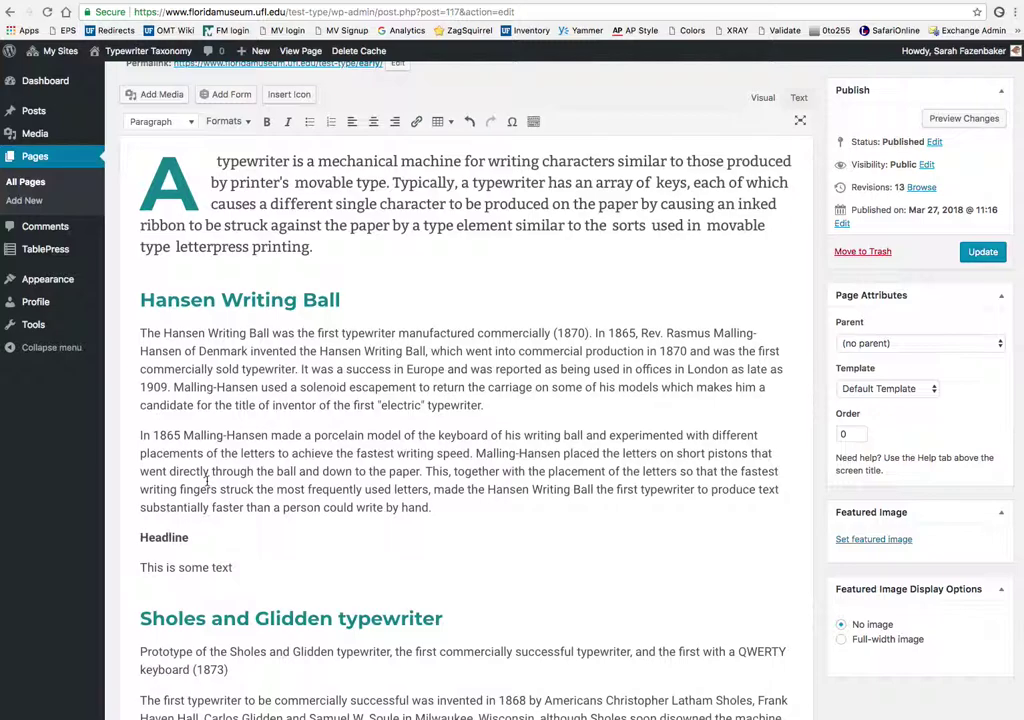
pyautogui.moveTo(189, 537); pyautogui.dragTo(134, 537)
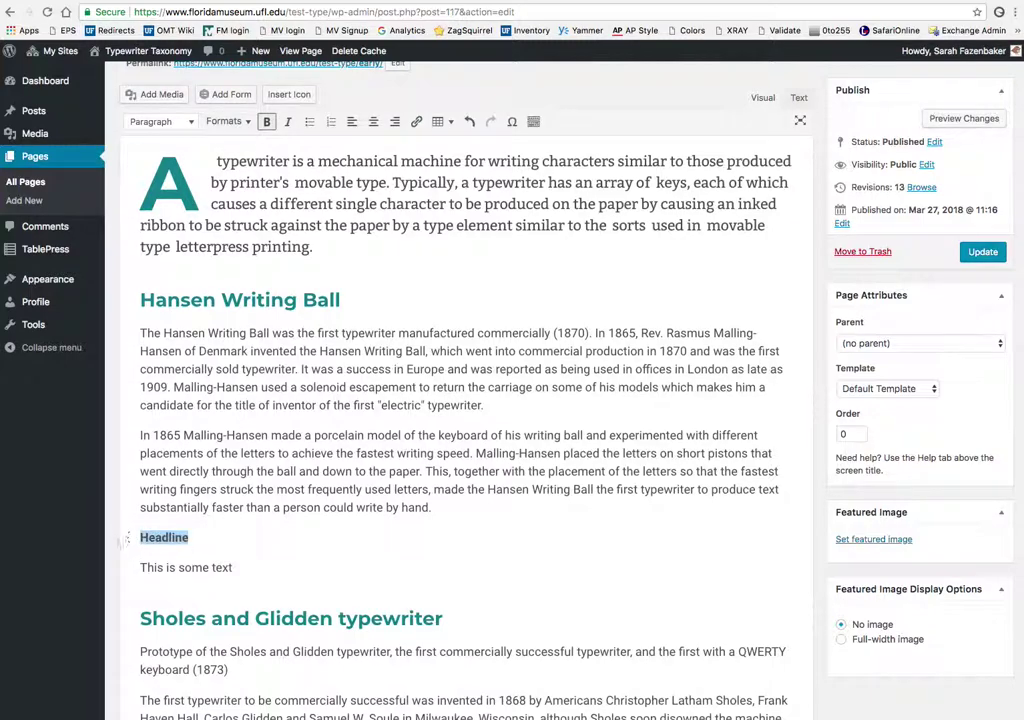
pyautogui.click(190, 122)
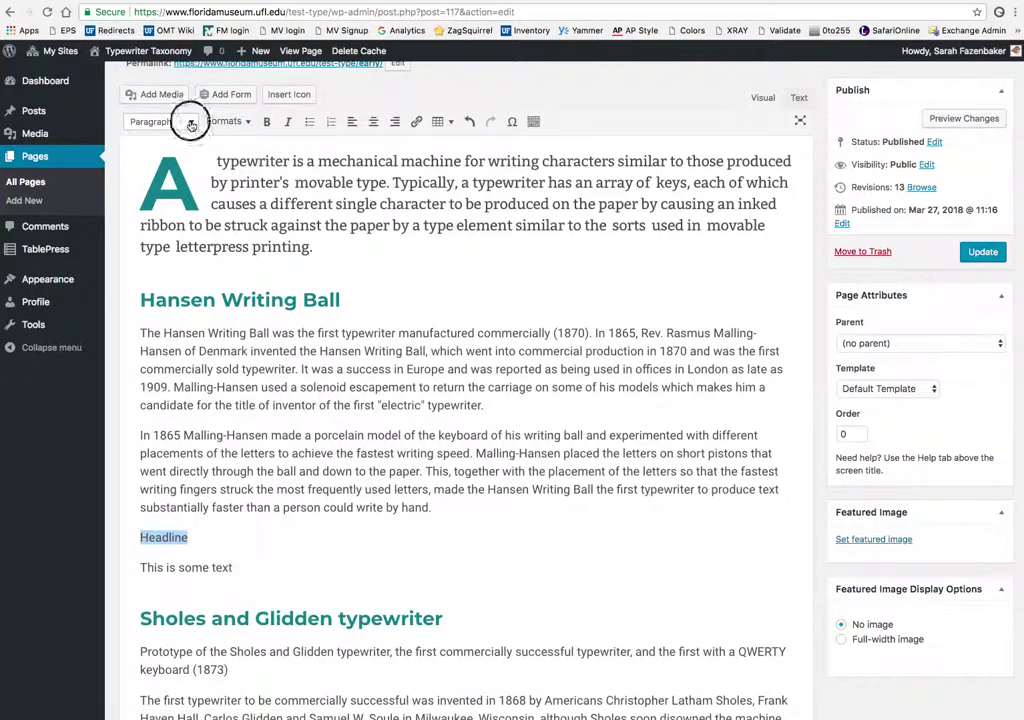
pyautogui.click(185, 197)
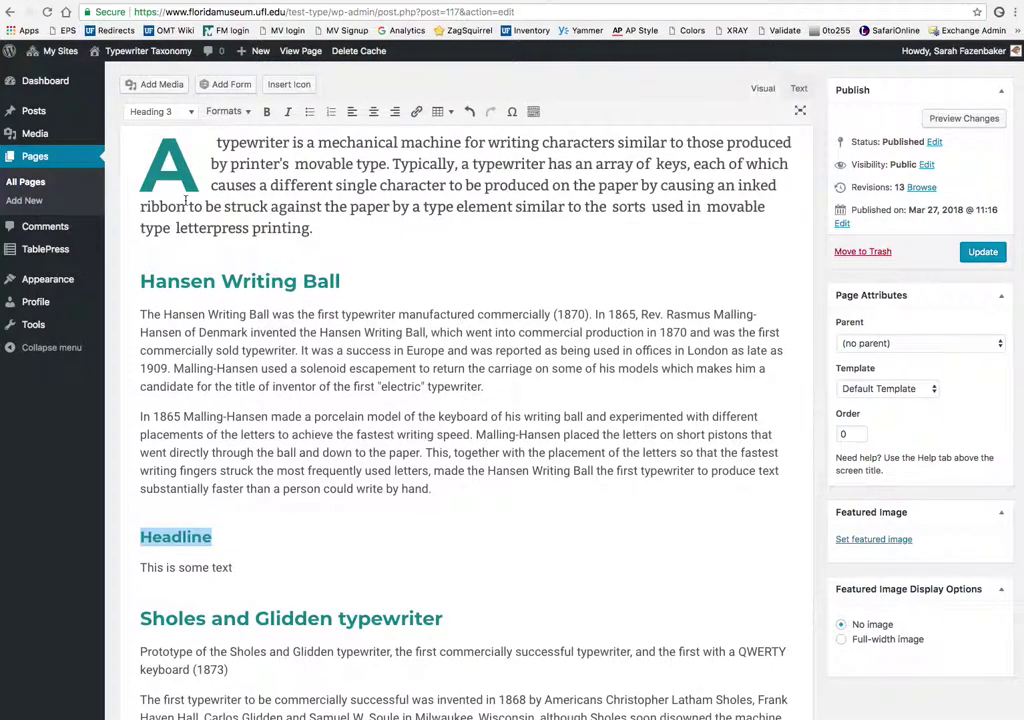
pyautogui.click(263, 535)
# - Set the "Headline" line back to the Paragraph style
pyautogui.click(160, 111)
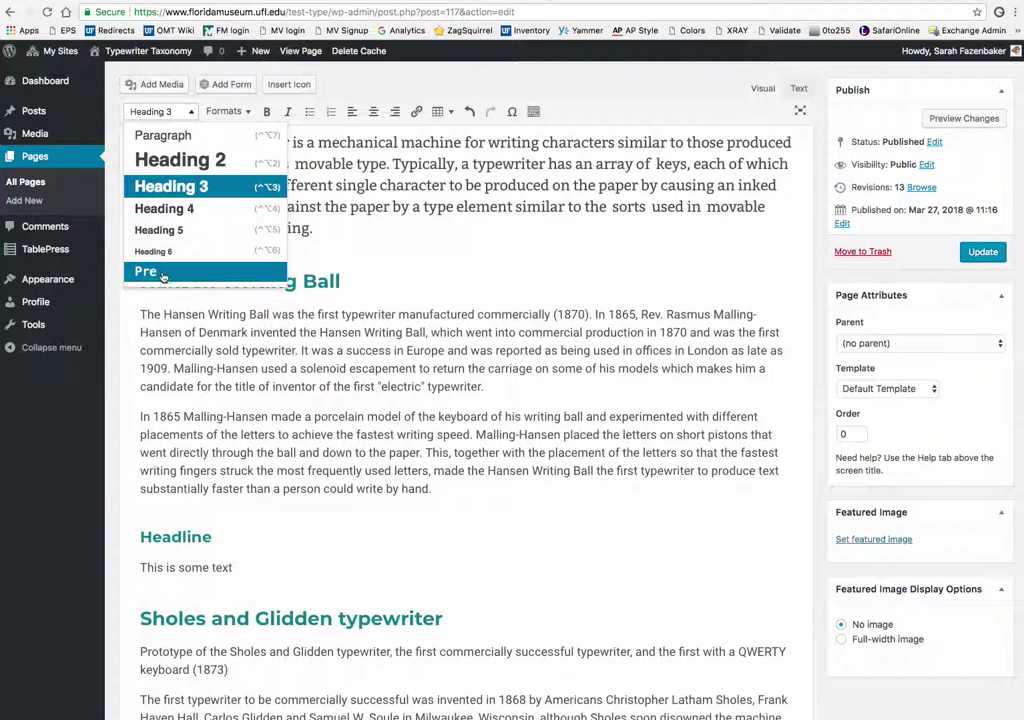
pyautogui.click(196, 138)
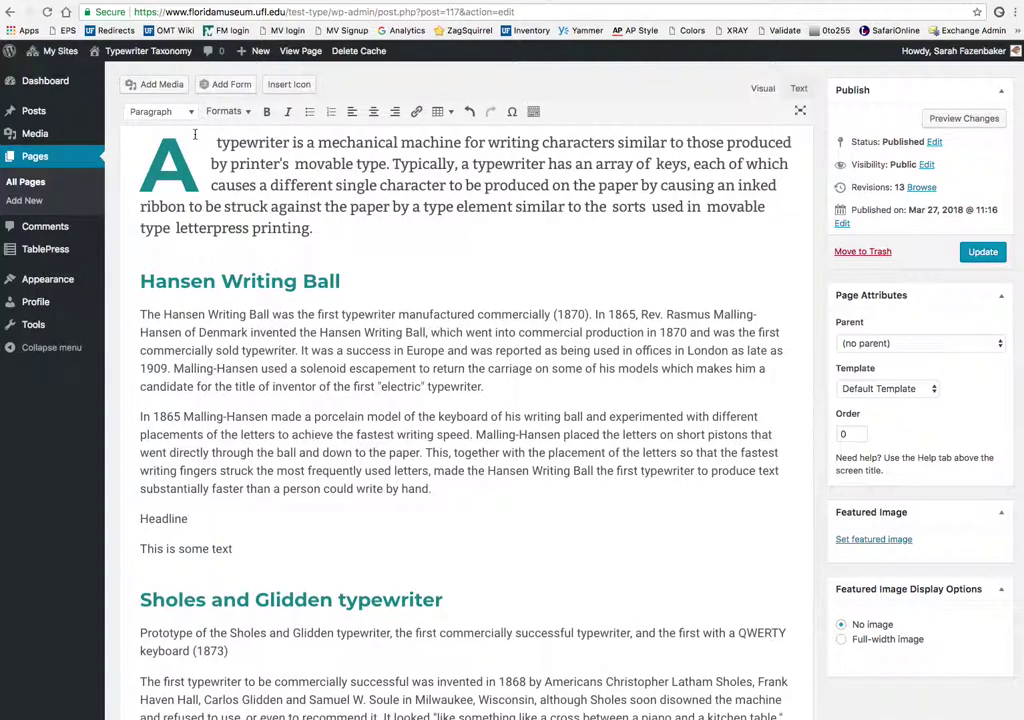
pyautogui.click(250, 114)
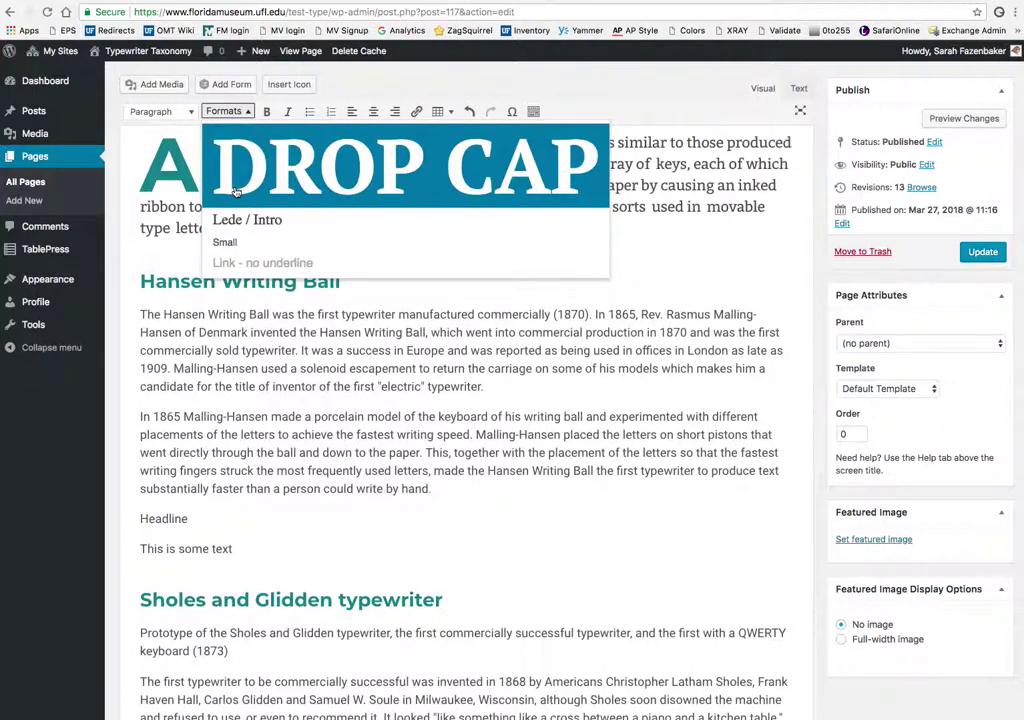
pyautogui.click(270, 279)
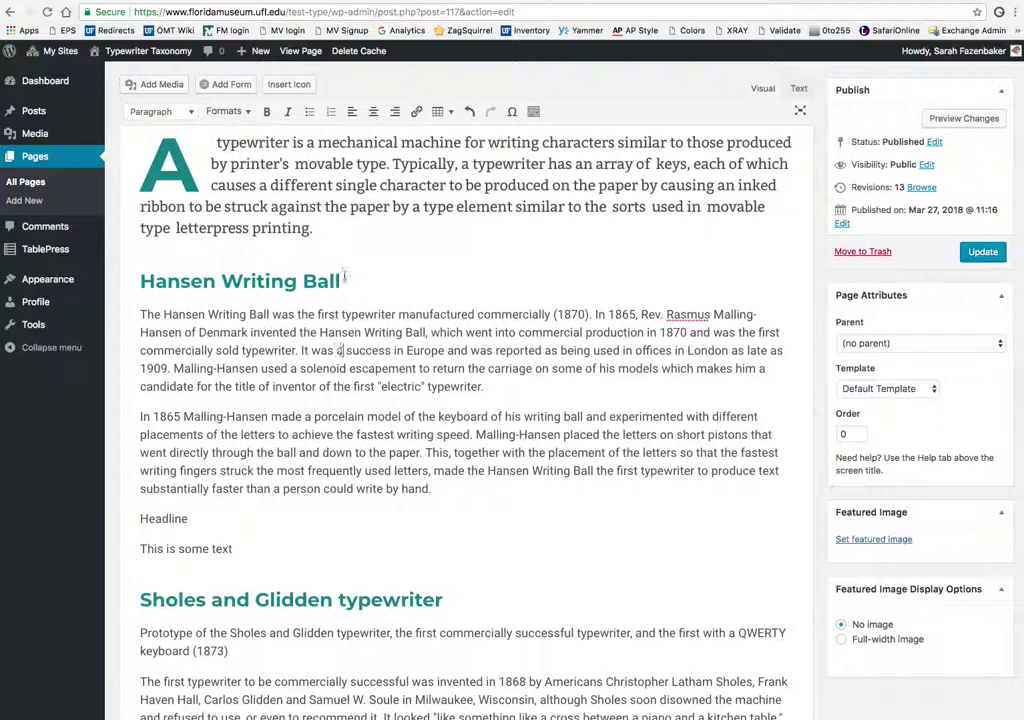
# - Apply the Lede / Intro format to the first paragraph under the Hansen Writing Ball heading
pyautogui.scroll(2, 334, 289)
pyautogui.scroll(1, 334, 289)
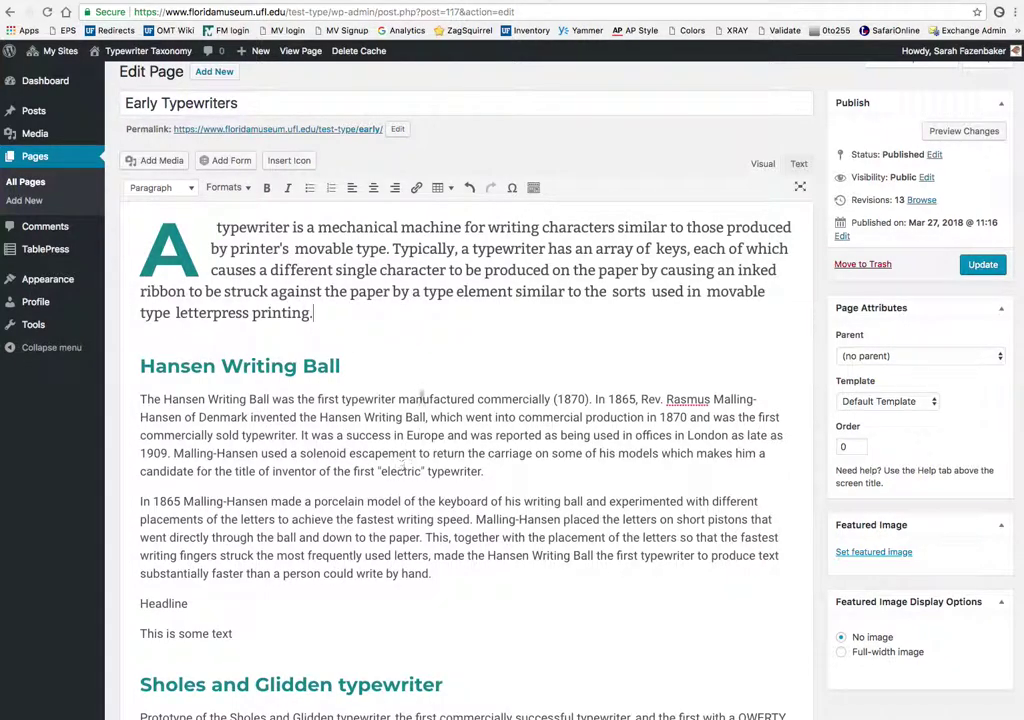
pyautogui.moveTo(484, 471); pyautogui.dragTo(133, 404)
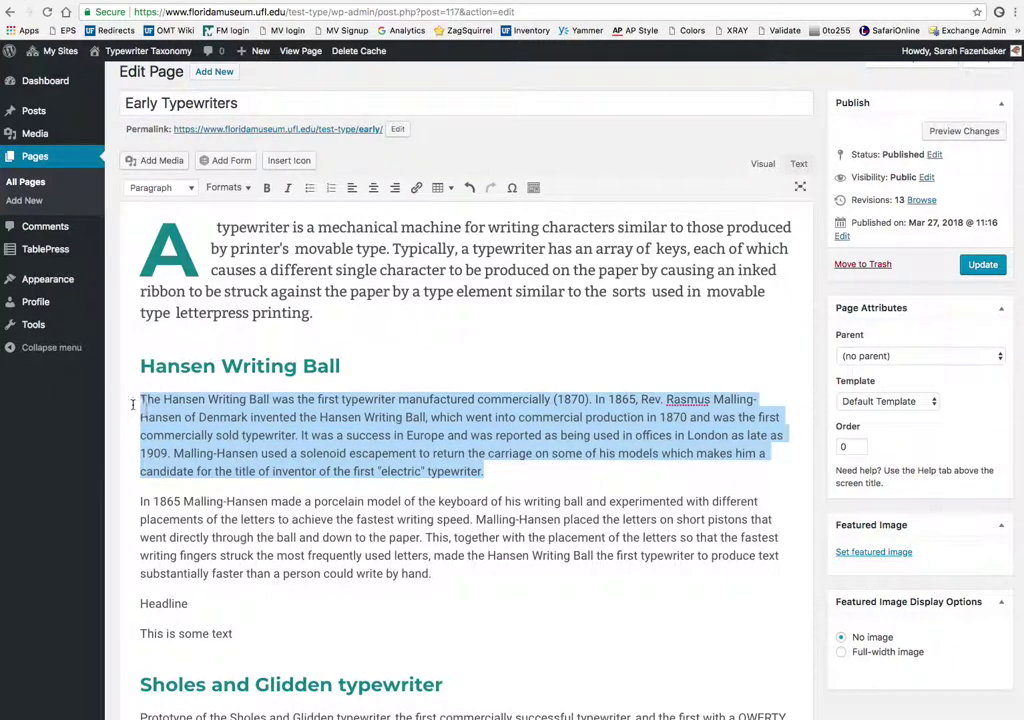
pyautogui.click(238, 188)
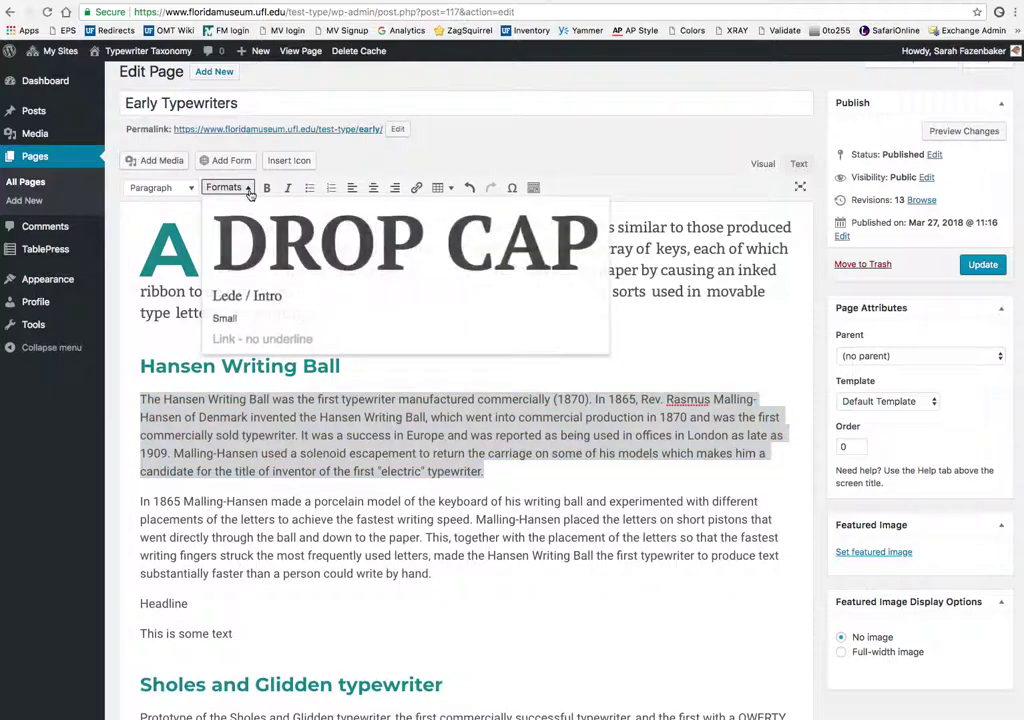
pyautogui.click(247, 298)
pyautogui.click(235, 350)
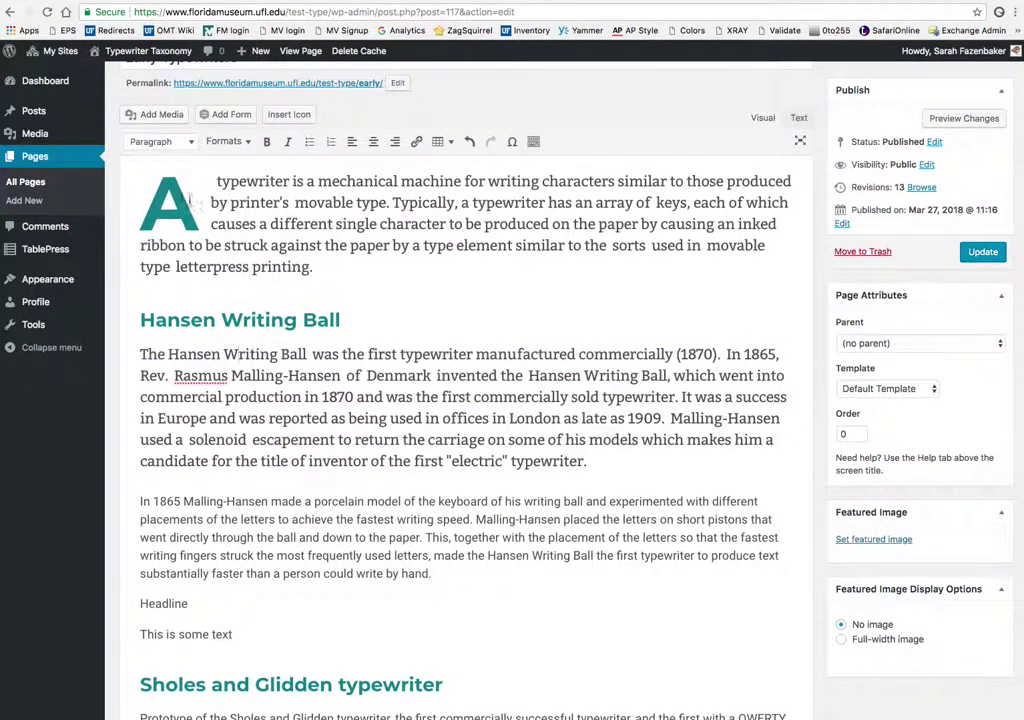
# - Apply the Drop Cap format to the initial "T" of the first Hansen Writing Ball paragraph
pyautogui.click(140, 355)
pyautogui.moveTo(136, 355); pyautogui.dragTo(147, 355)
pyautogui.click(237, 145)
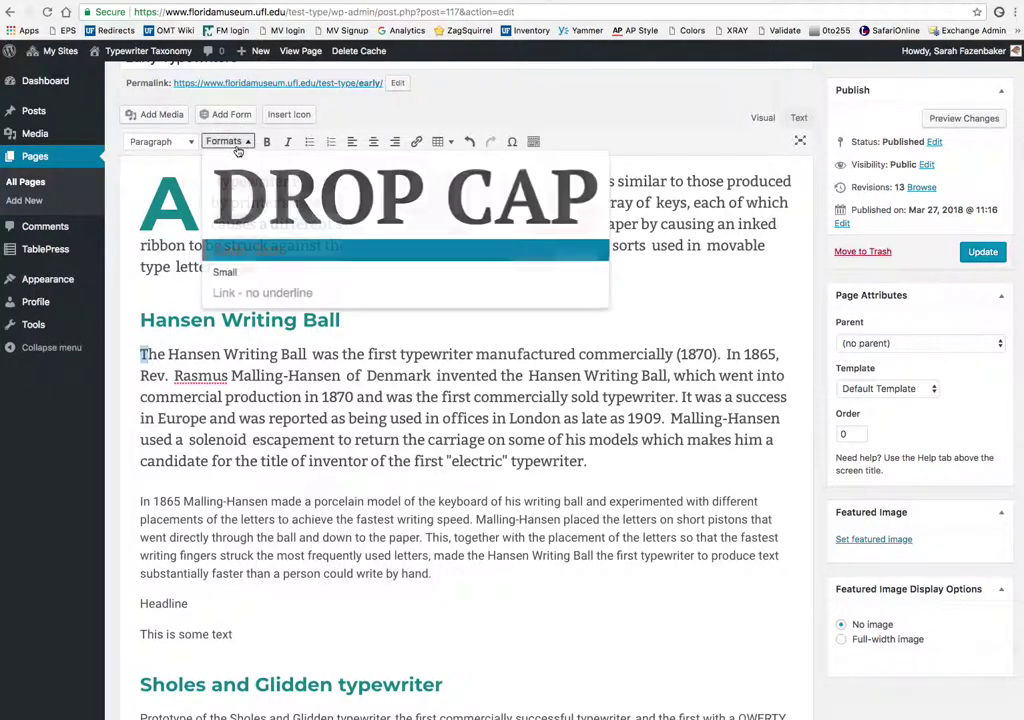
pyautogui.click(237, 177)
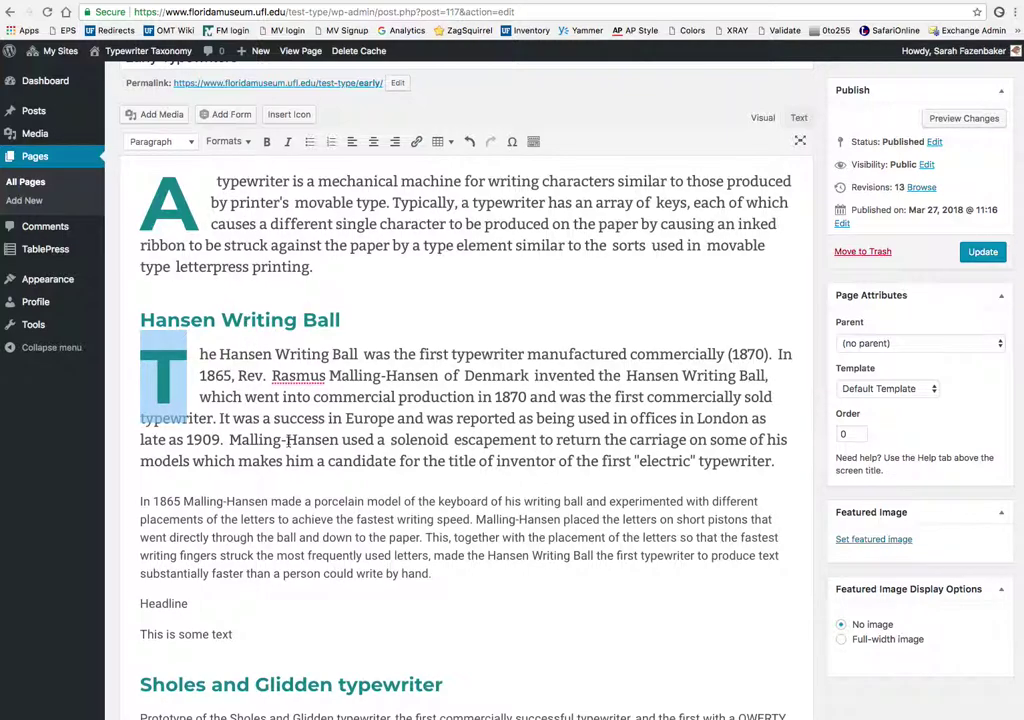
# - Undo the Drop Cap and Lede / Intro formats on the first Hansen Writing Ball paragraph
pyautogui.hotkey('ctrl', 'z')
pyautogui.hotkey('ctrl', 'z')
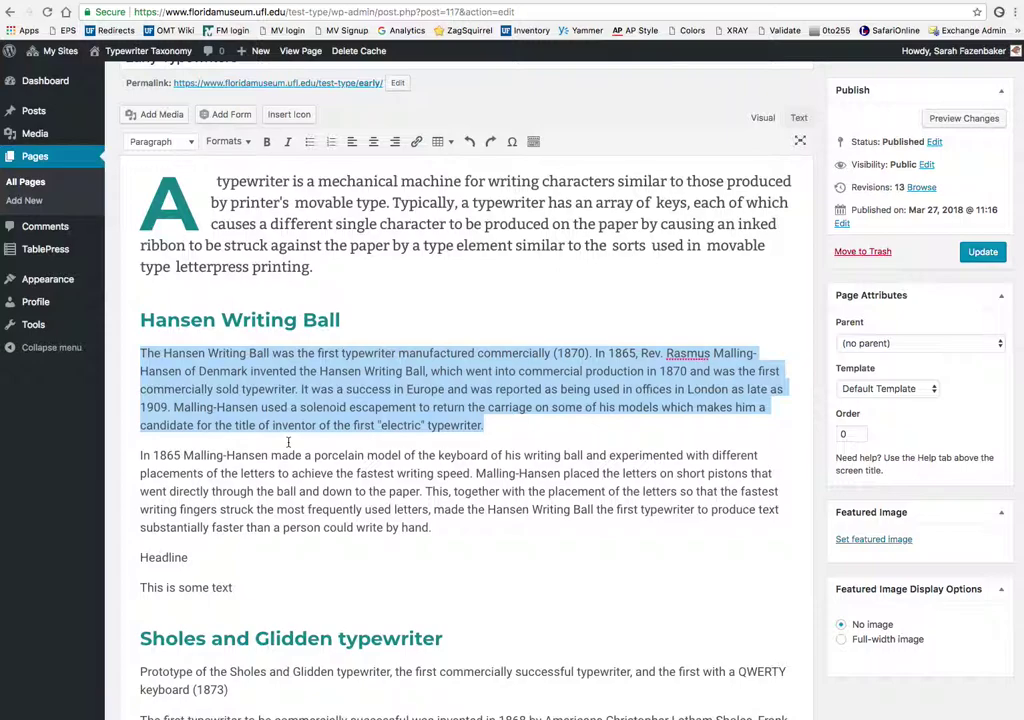
pyautogui.click(494, 426)
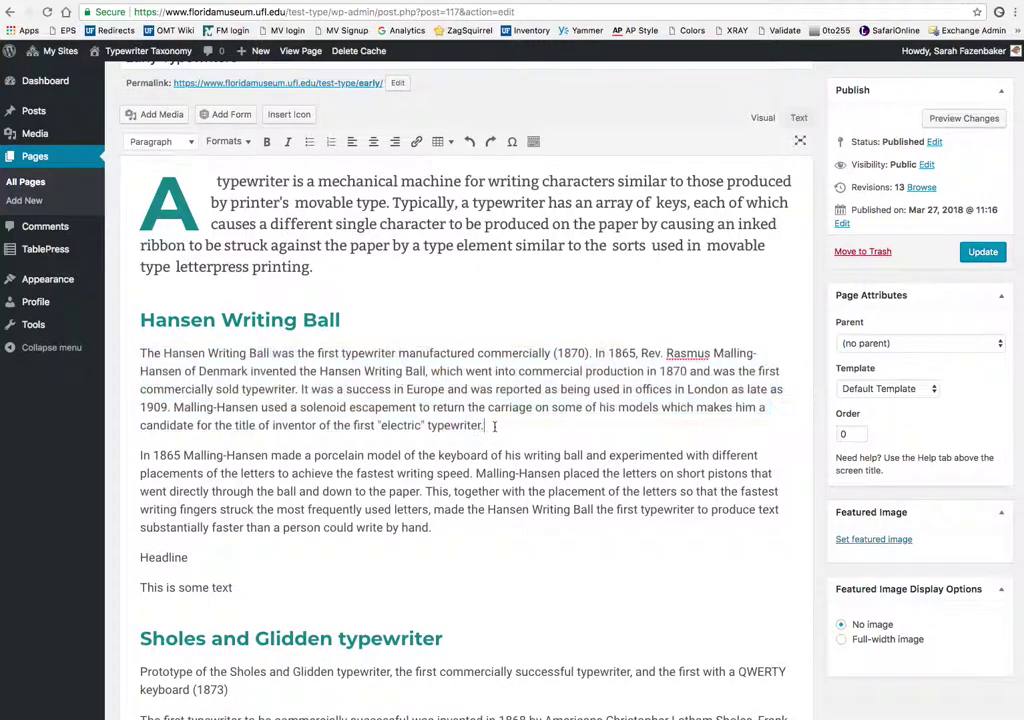
pyautogui.click(246, 148)
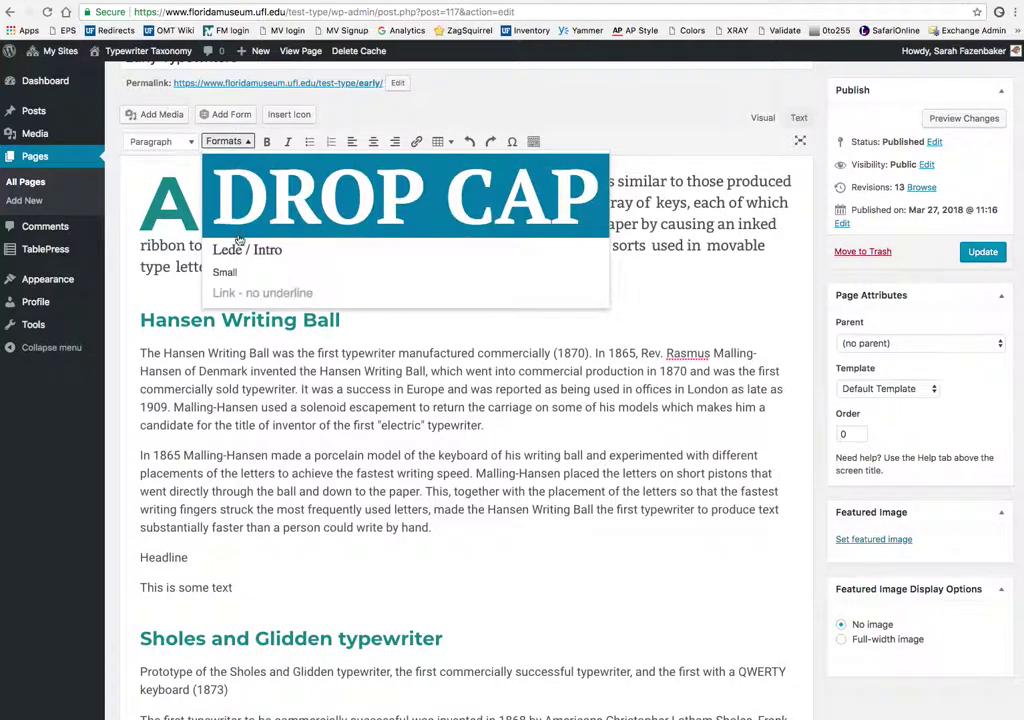
pyautogui.click(446, 322)
# - Apply the Small format to the "This is some text" line
pyautogui.moveTo(234, 588); pyautogui.dragTo(133, 586)
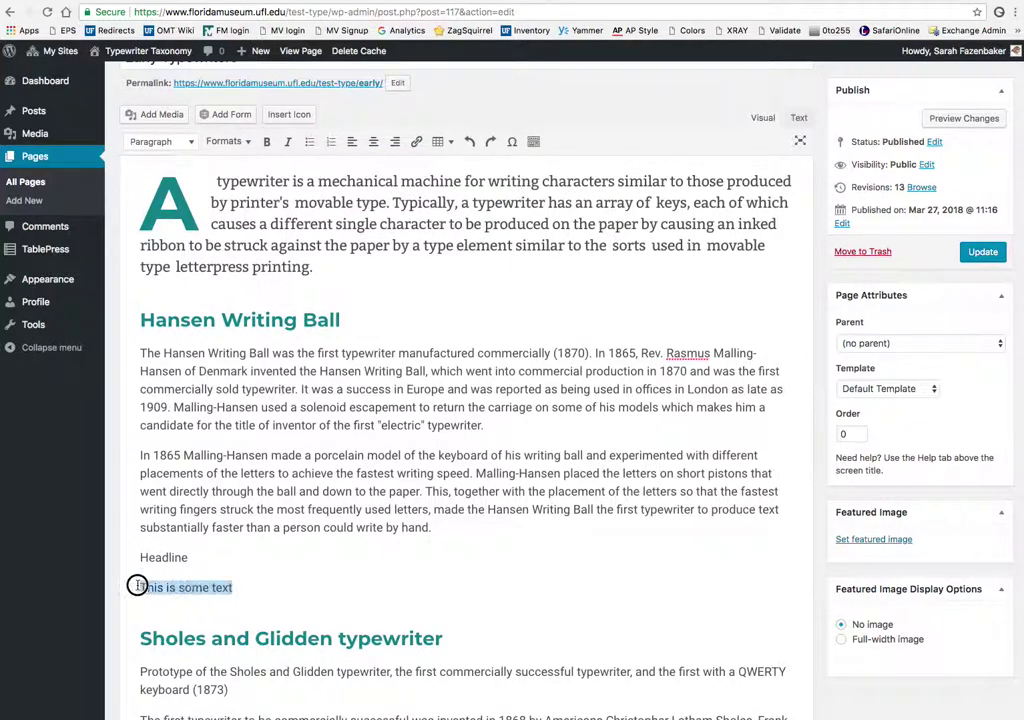
pyautogui.click(247, 143)
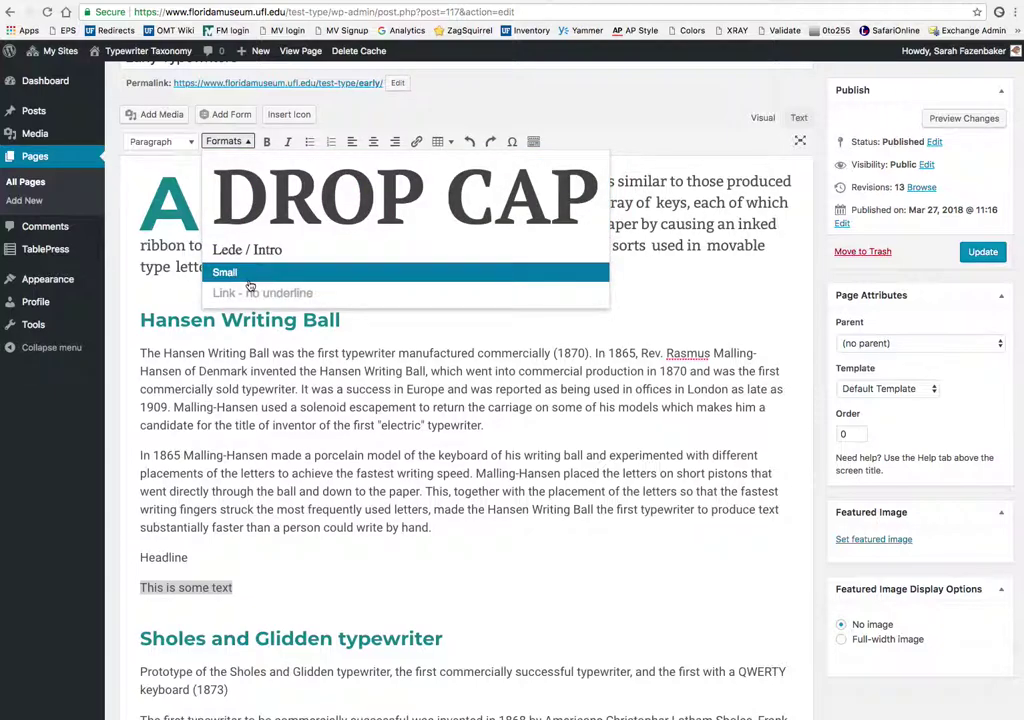
pyautogui.click(225, 272)
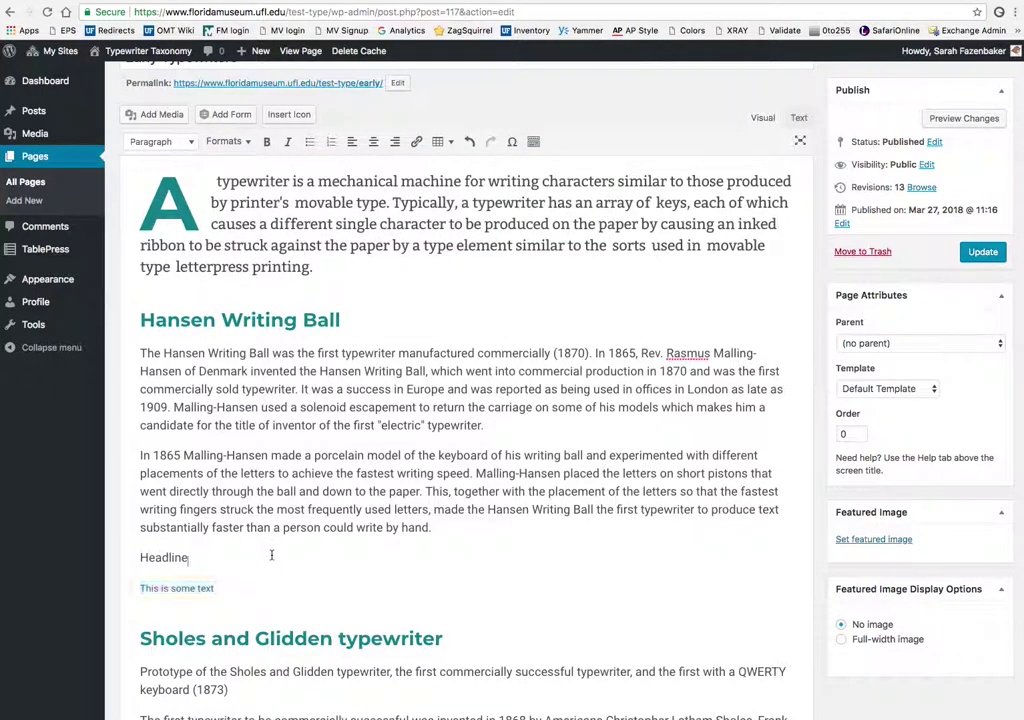
pyautogui.moveTo(216, 588); pyautogui.dragTo(145, 586)
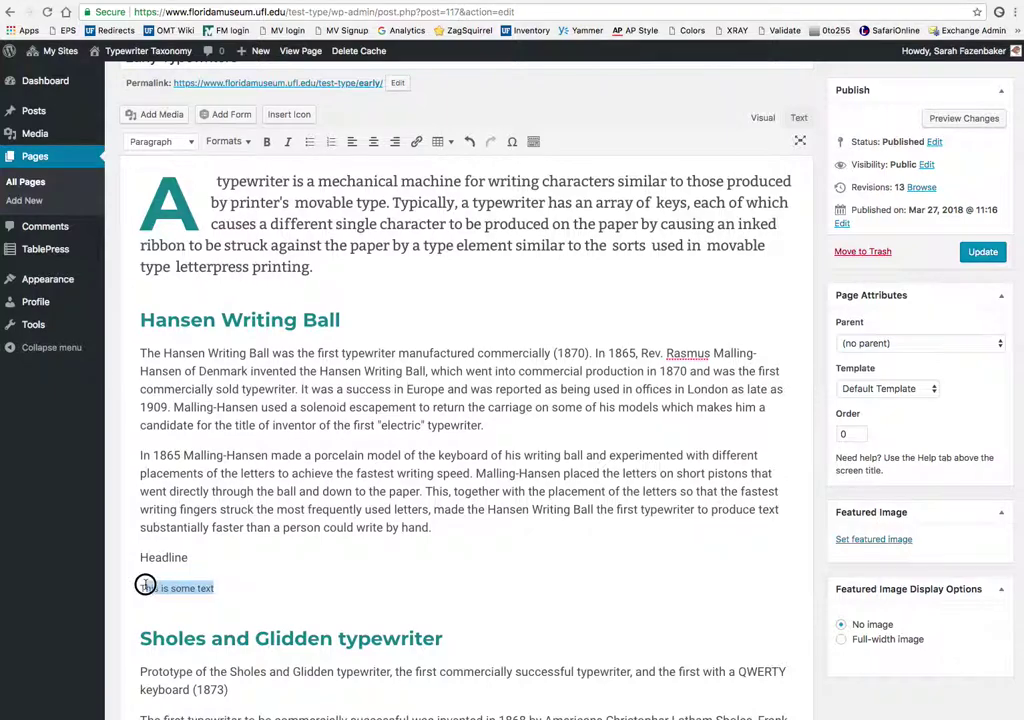
pyautogui.click(214, 588)
pyautogui.click(228, 141)
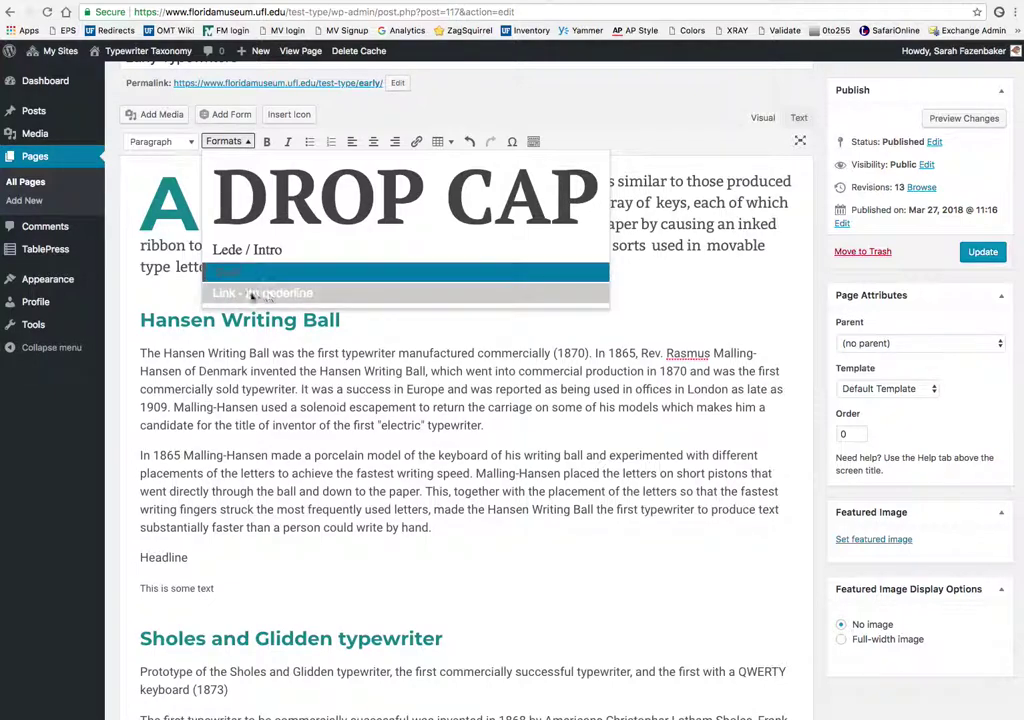
# - Make the word "mechanical" in the intro paragraph bold and remove the bold again
pyautogui.click(286, 272)
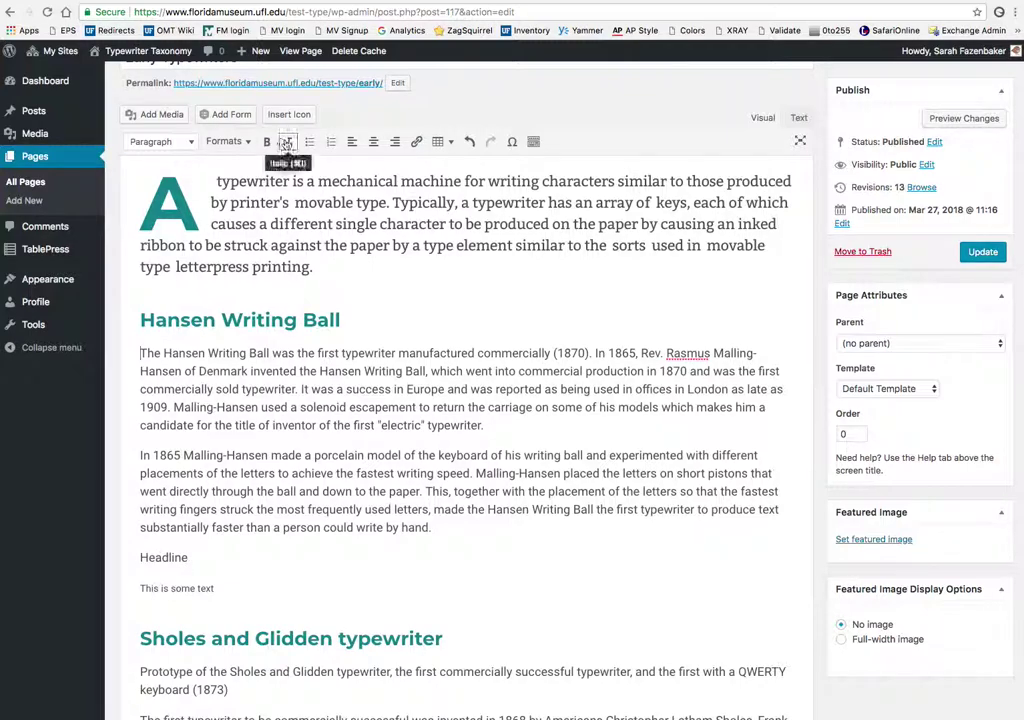
pyautogui.moveTo(317, 181); pyautogui.dragTo(398, 183)
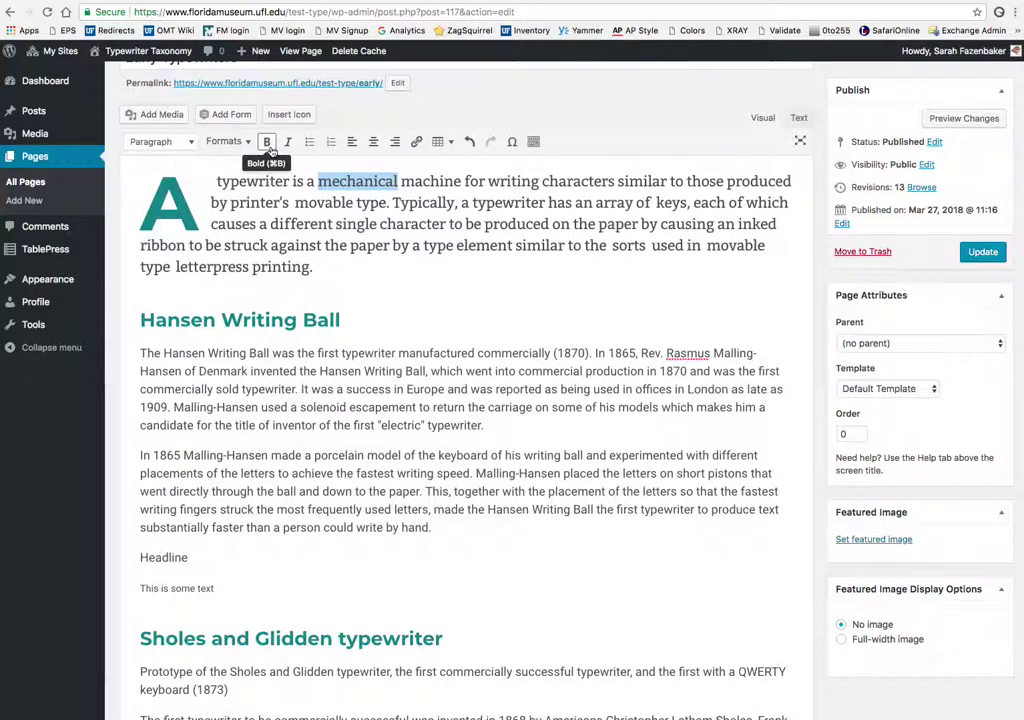
pyautogui.click(268, 146)
pyautogui.click(268, 146)
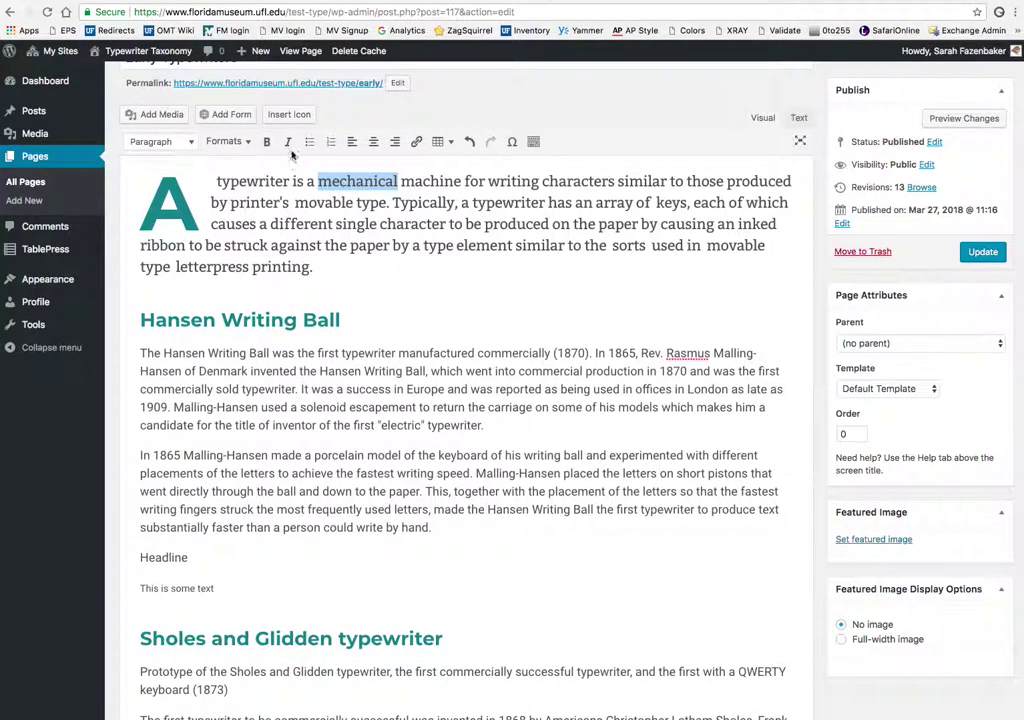
pyautogui.click(341, 245)
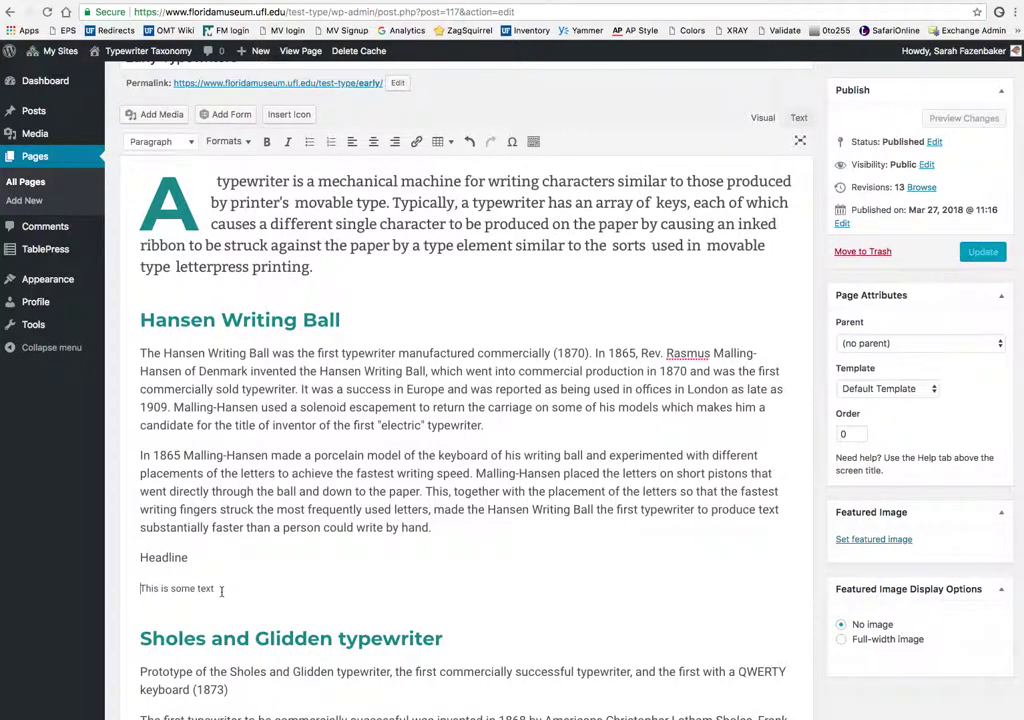
# - Try bulleted and numbered list formatting on the "Headline" and "This is some text" lines and return them to plain paragraphs
pyautogui.moveTo(215, 589); pyautogui.dragTo(138, 553)
pyautogui.click(313, 144)
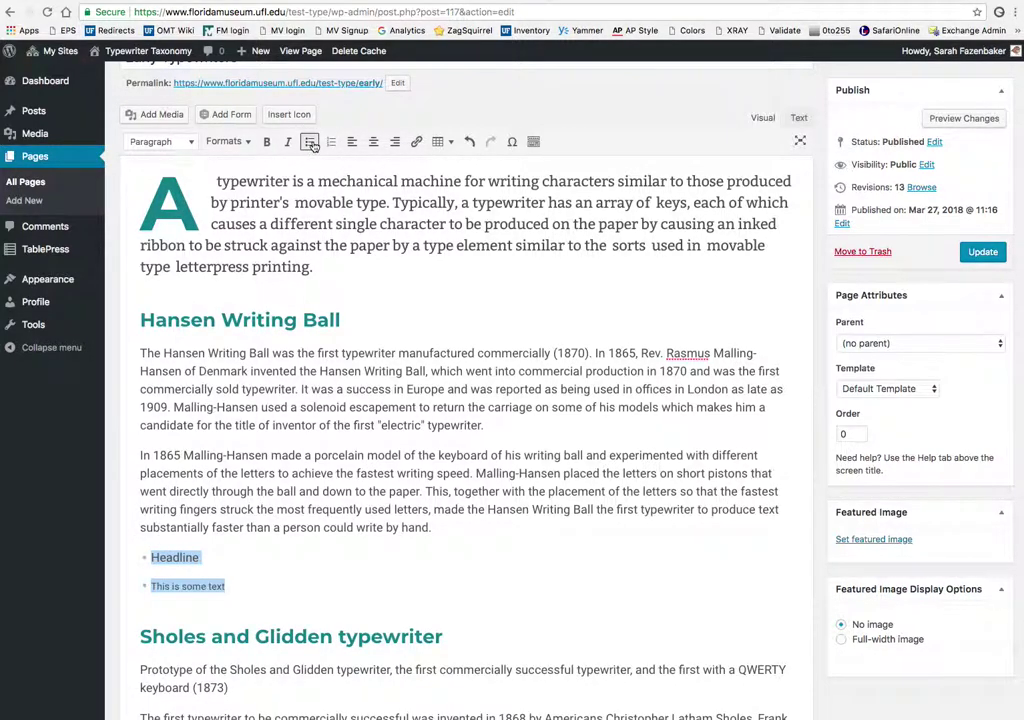
pyautogui.click(332, 145)
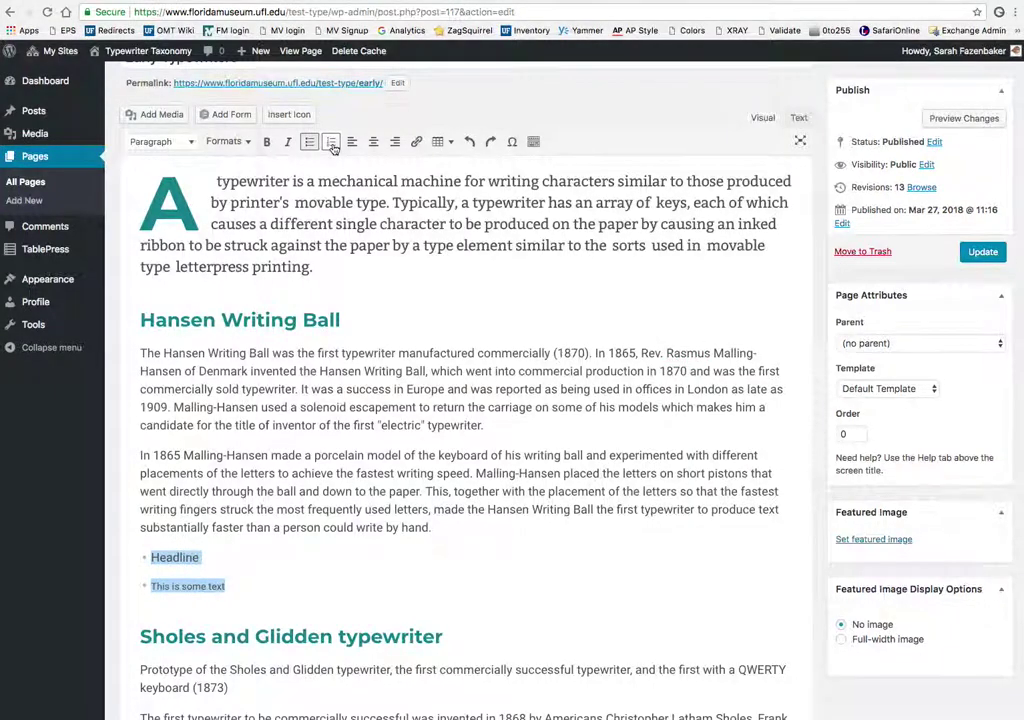
pyautogui.click(332, 143)
pyautogui.click(357, 178)
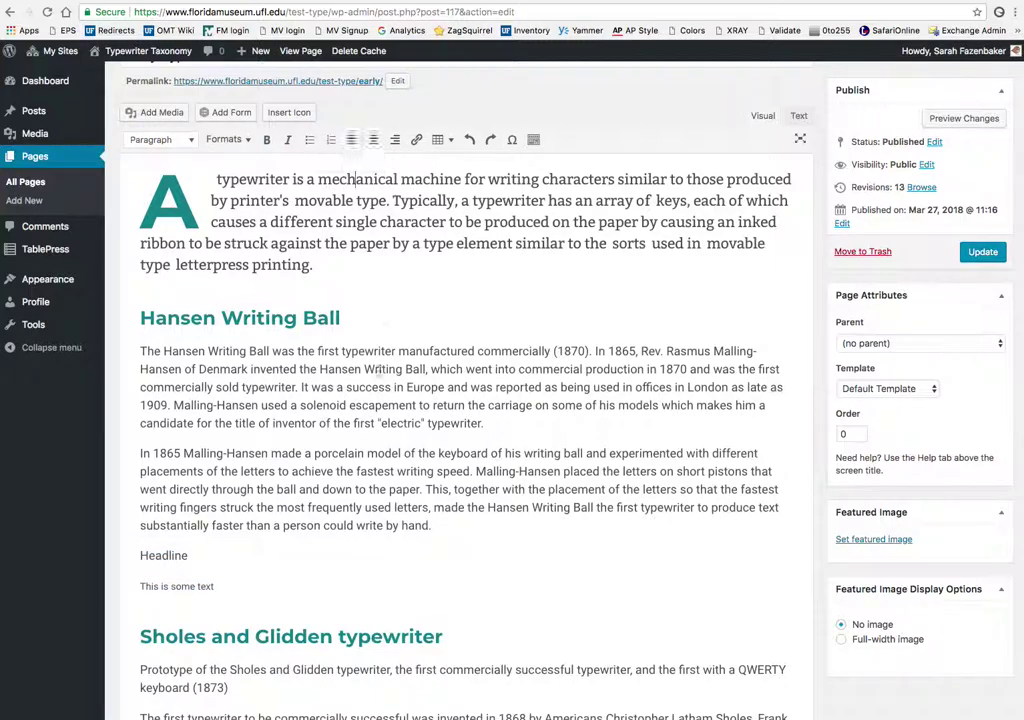
# - Right-align the "Headline" and "This is some text" lines and set them back to left alignment
pyautogui.moveTo(430, 525); pyautogui.dragTo(140, 455)
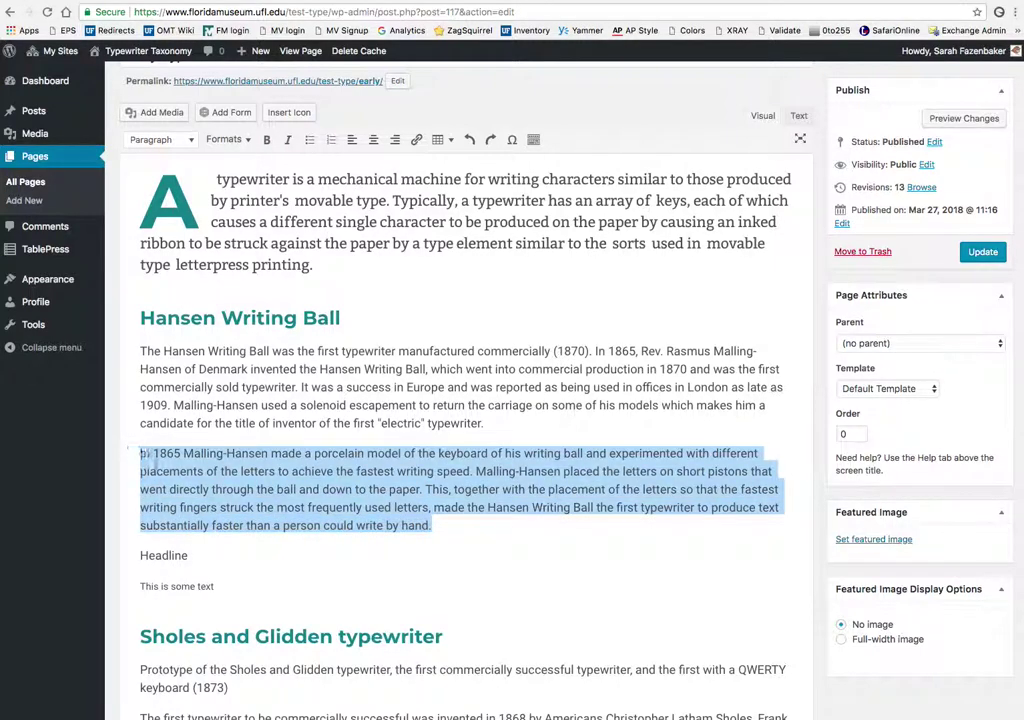
pyautogui.click(141, 555)
pyautogui.moveTo(212, 587); pyautogui.dragTo(142, 556)
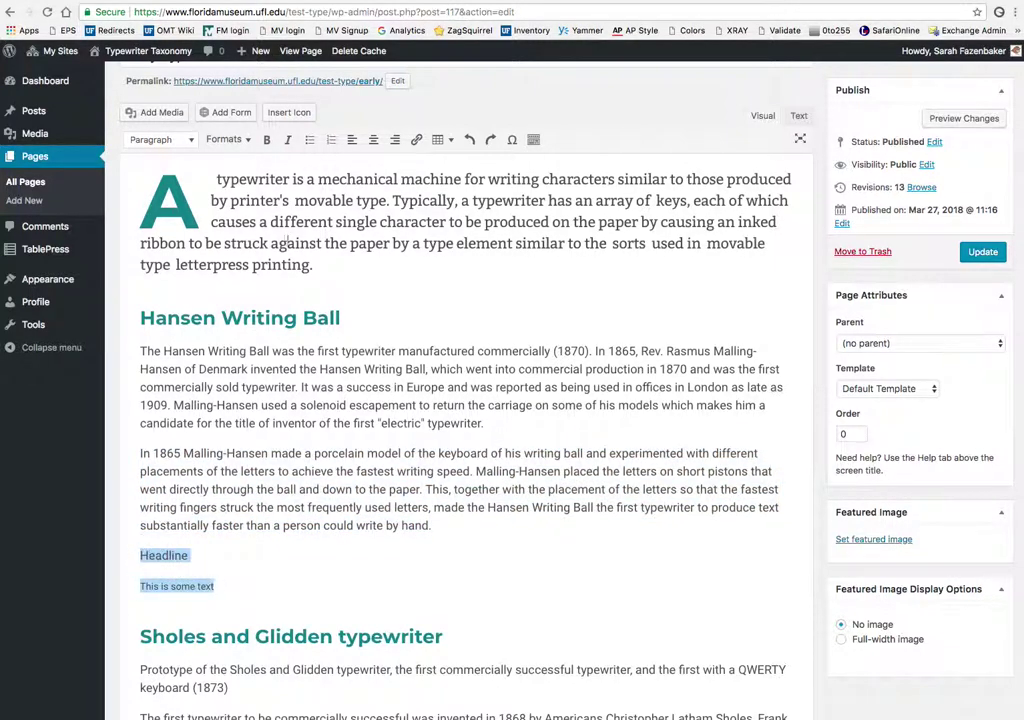
pyautogui.click(391, 141)
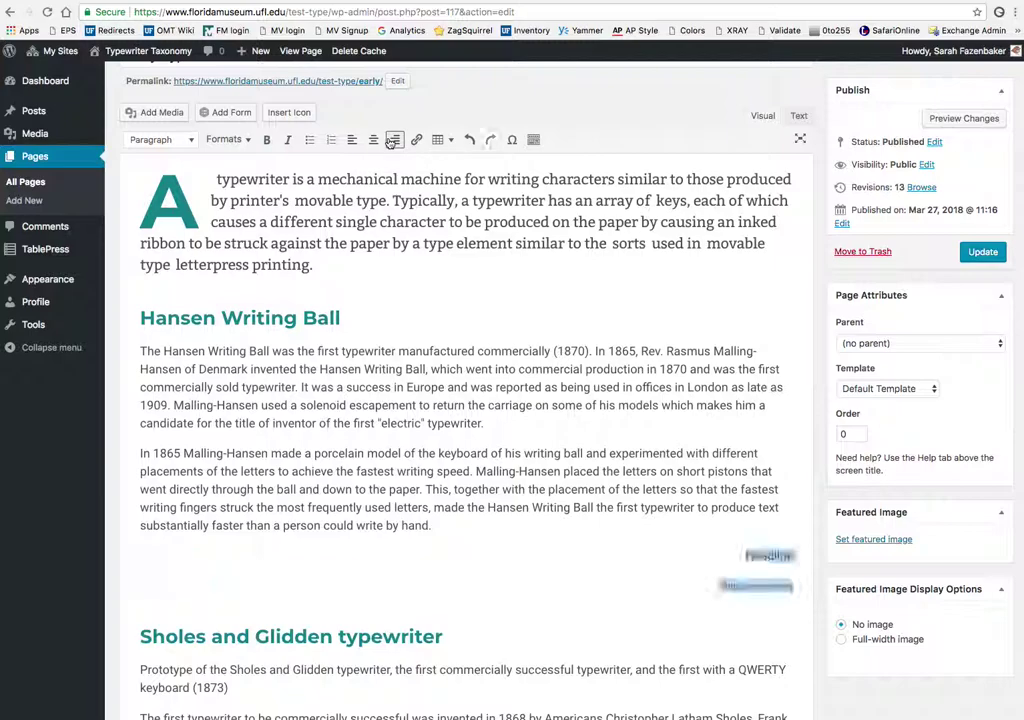
pyautogui.click(355, 140)
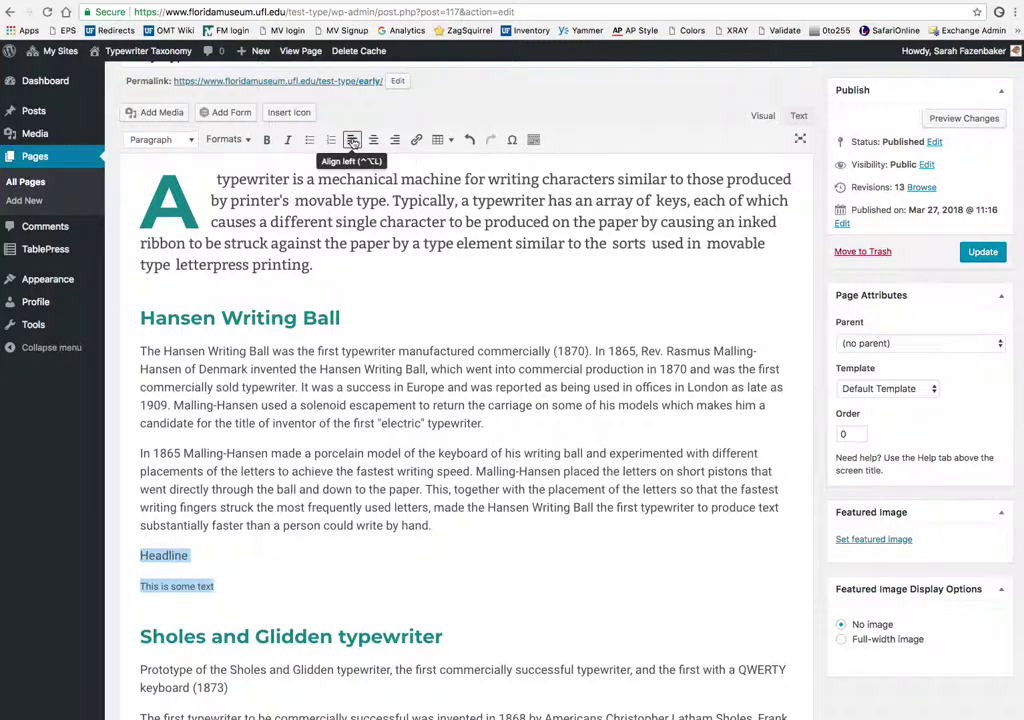
pyautogui.click(414, 177)
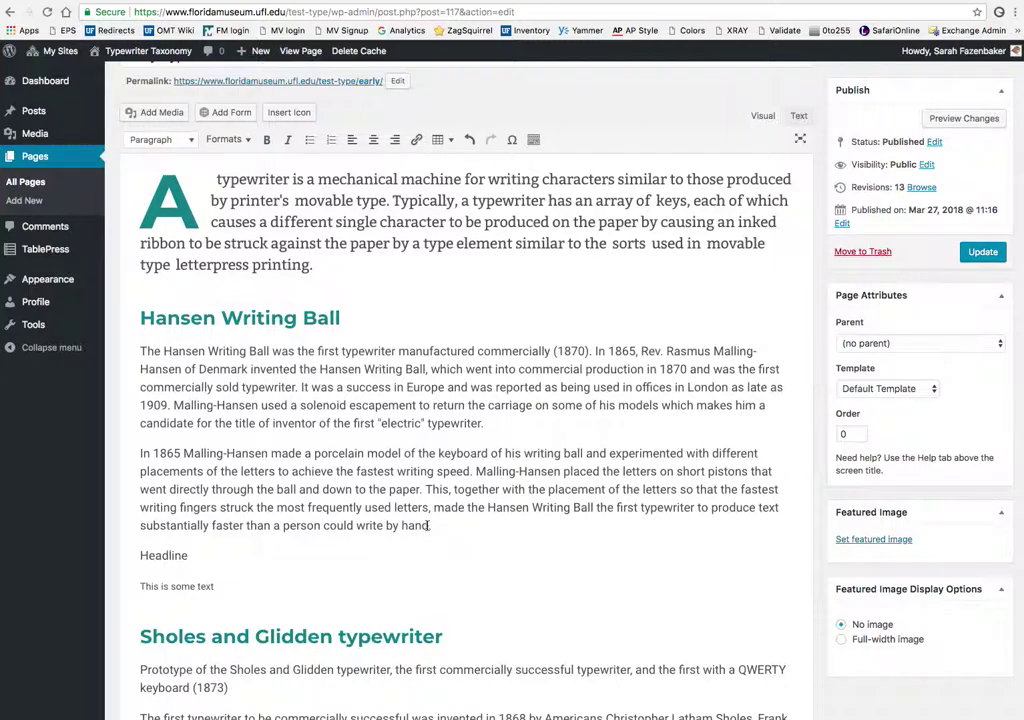
# - Link the phrase "could write by hand" to the existing Keyboard Layouts page
pyautogui.moveTo(430, 525); pyautogui.dragTo(322, 525)
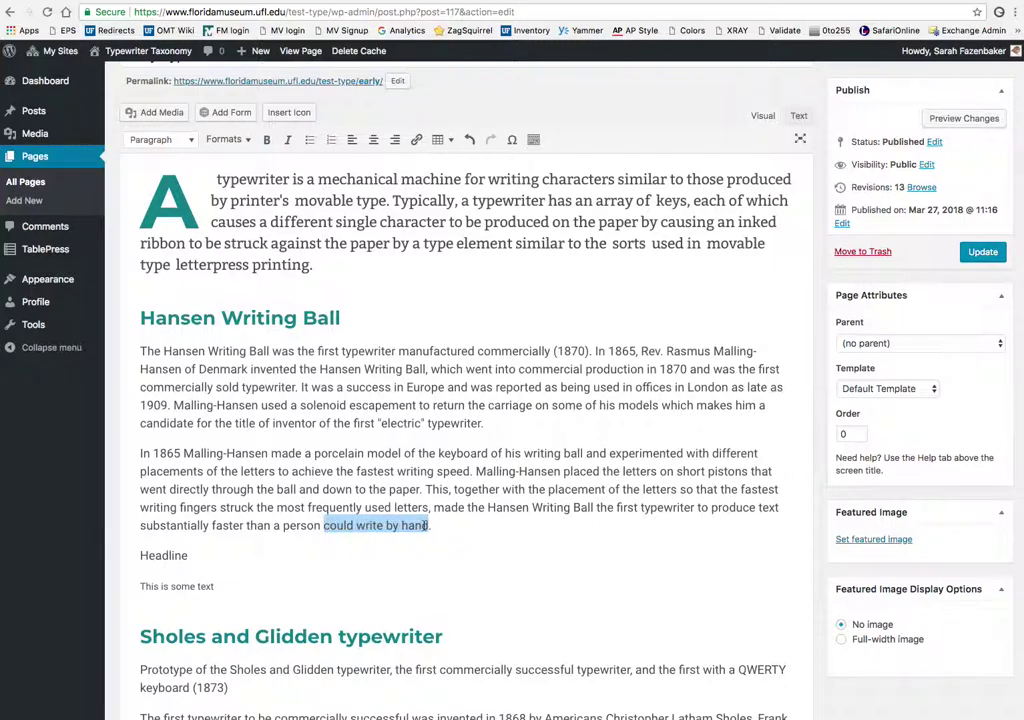
pyautogui.click(416, 141)
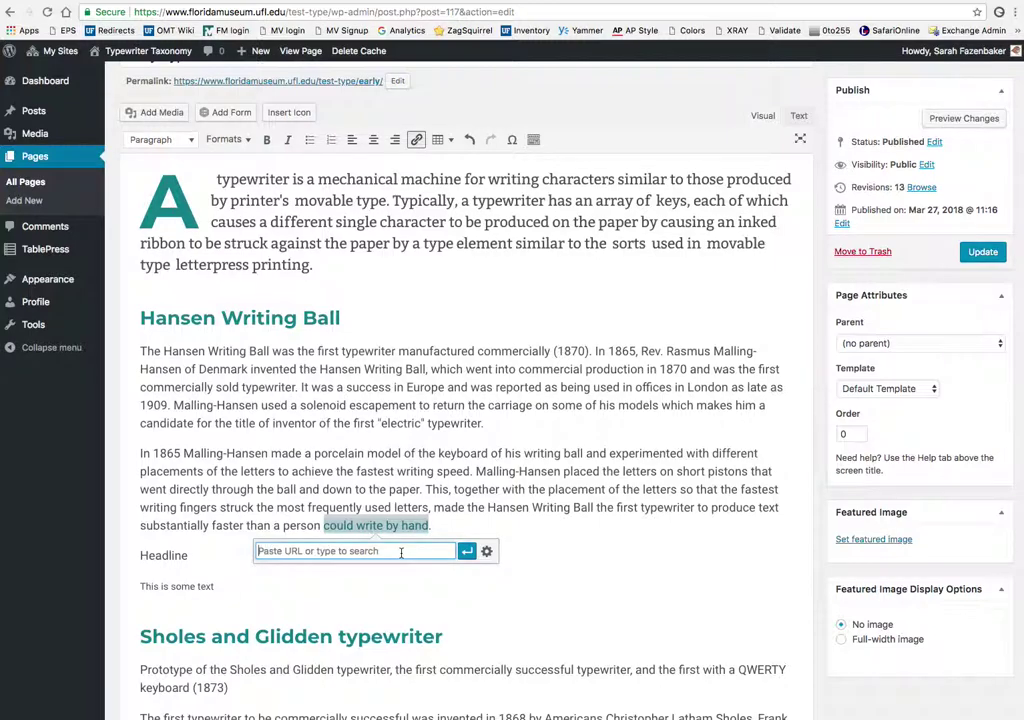
pyautogui.click(486, 551)
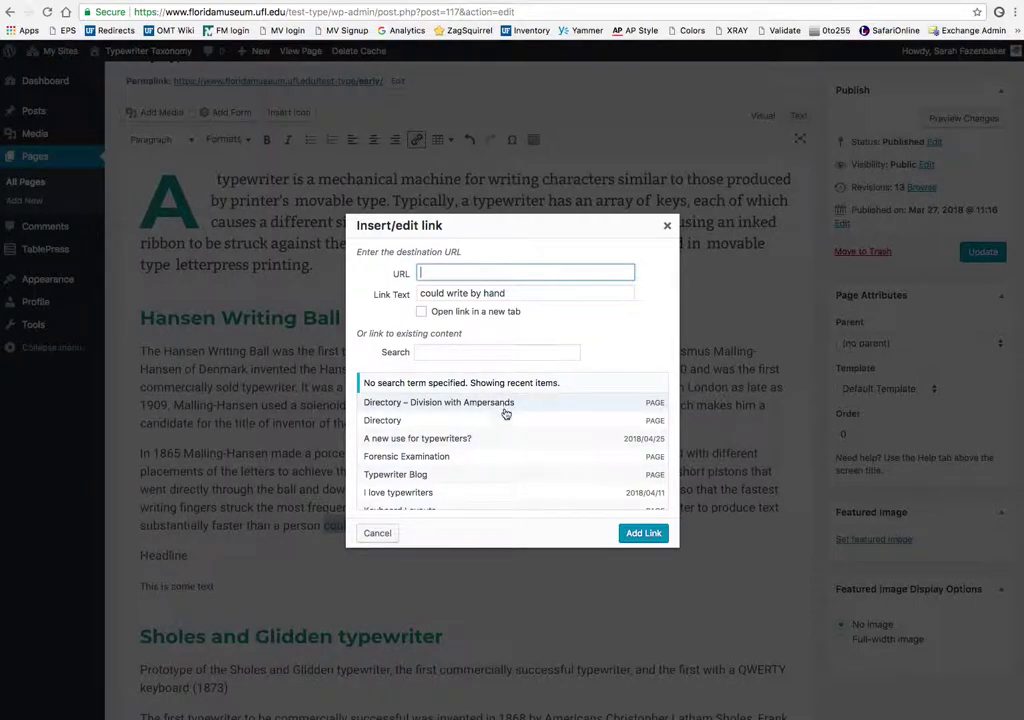
pyautogui.scroll(-3, 503, 421)
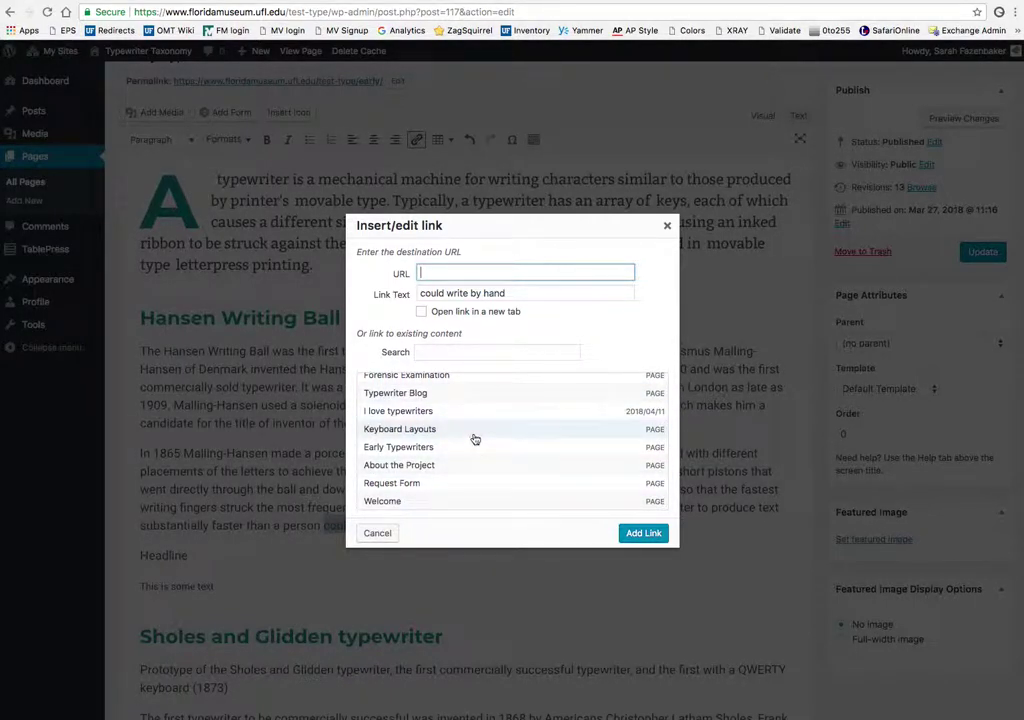
pyautogui.hotkey('ctrl', 'v')
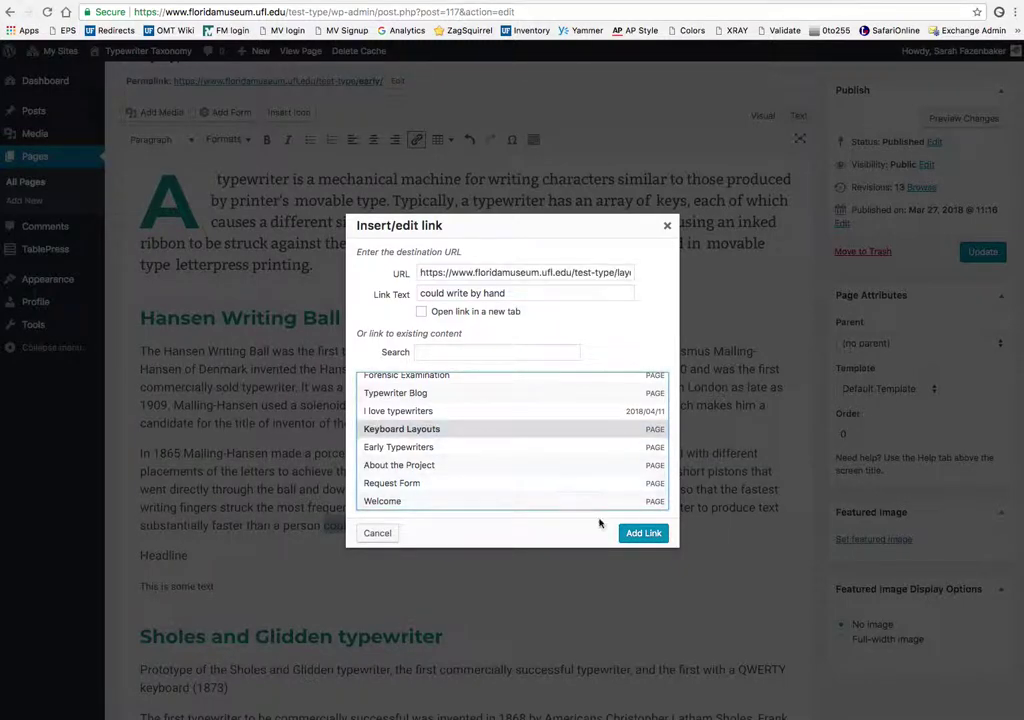
pyautogui.click(636, 533)
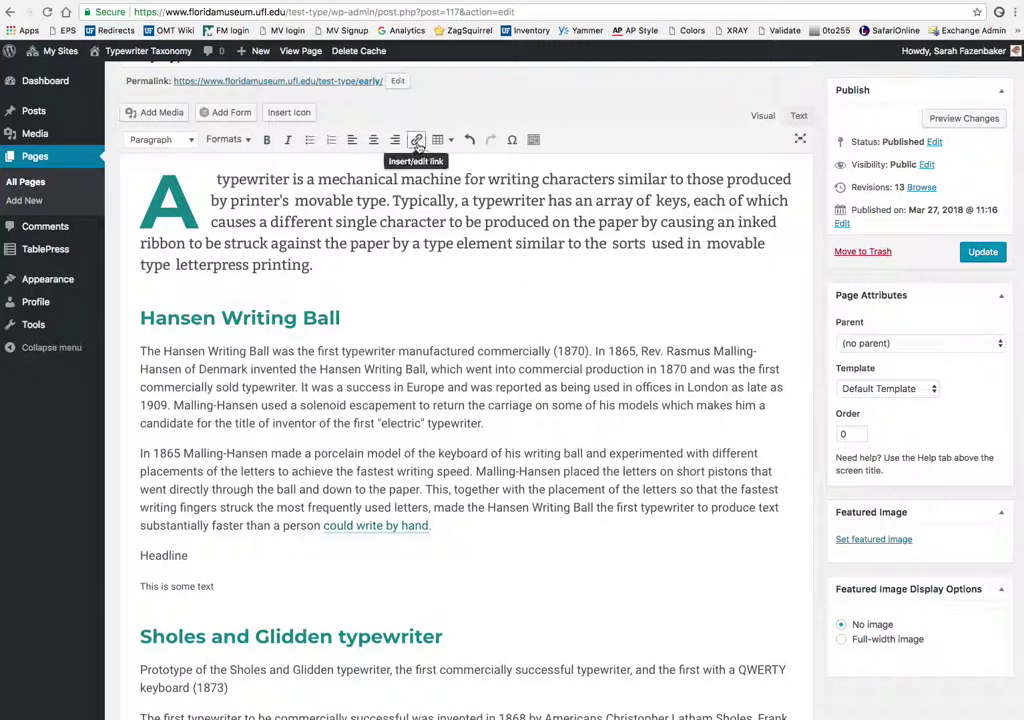
# - Add an empty paragraph below the "This is some text" line
pyautogui.click(376, 556)
pyautogui.press('Return')
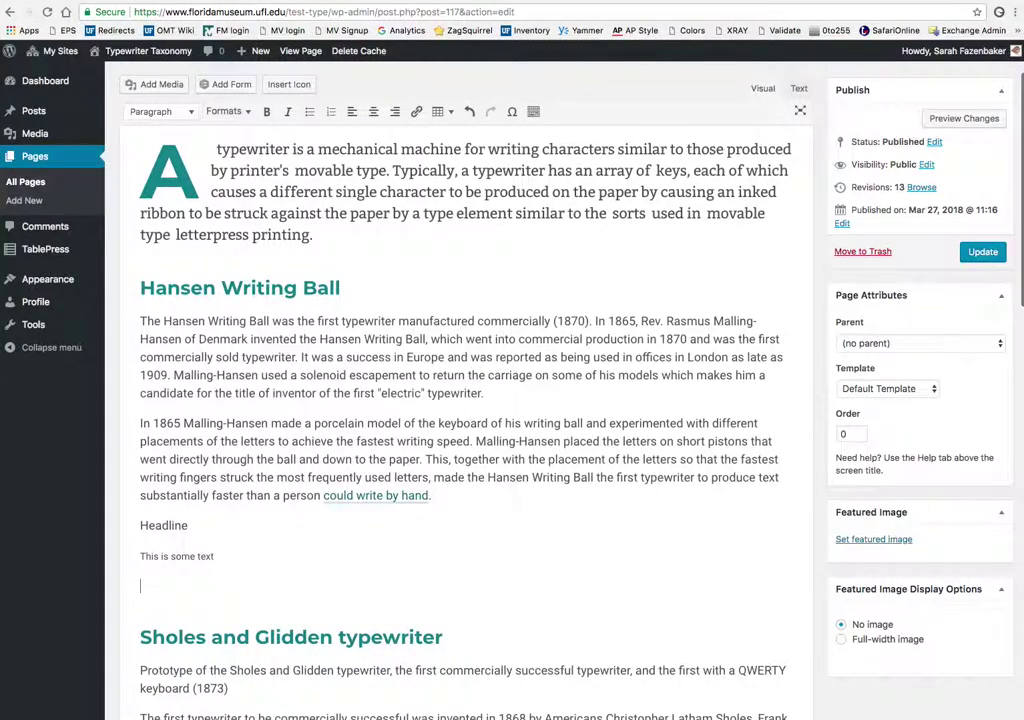
# - Insert a 5 x 5 table in the empty paragraph below "This is some text" and remove it again
pyautogui.click(450, 116)
pyautogui.moveTo(464, 137)
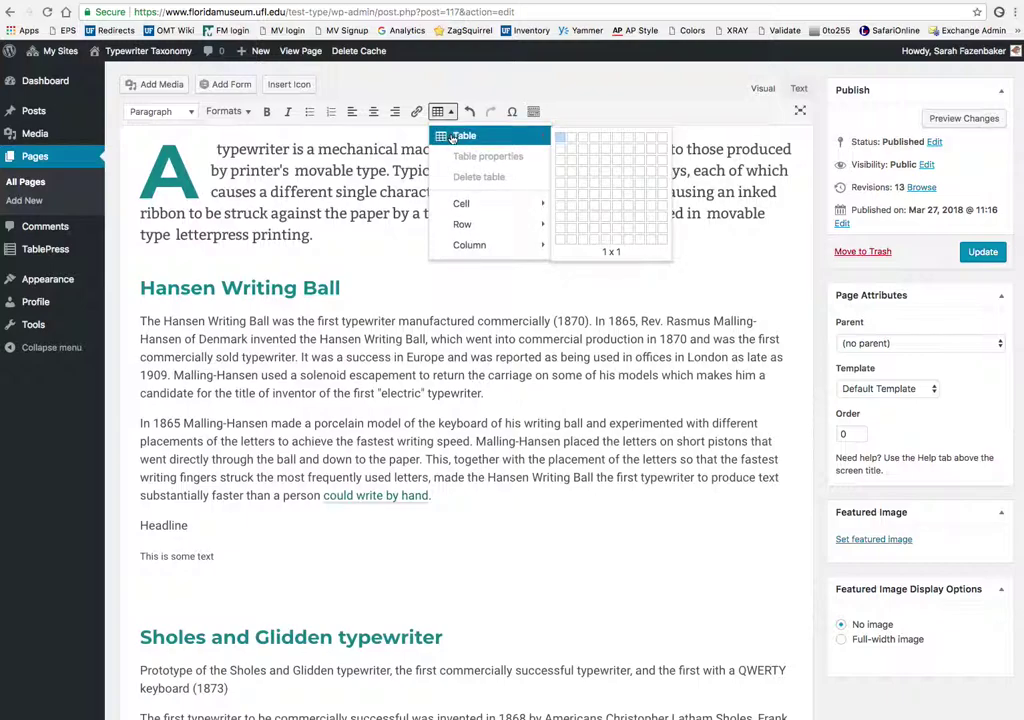
pyautogui.click(607, 181)
pyautogui.scroll(-3, 456, 416)
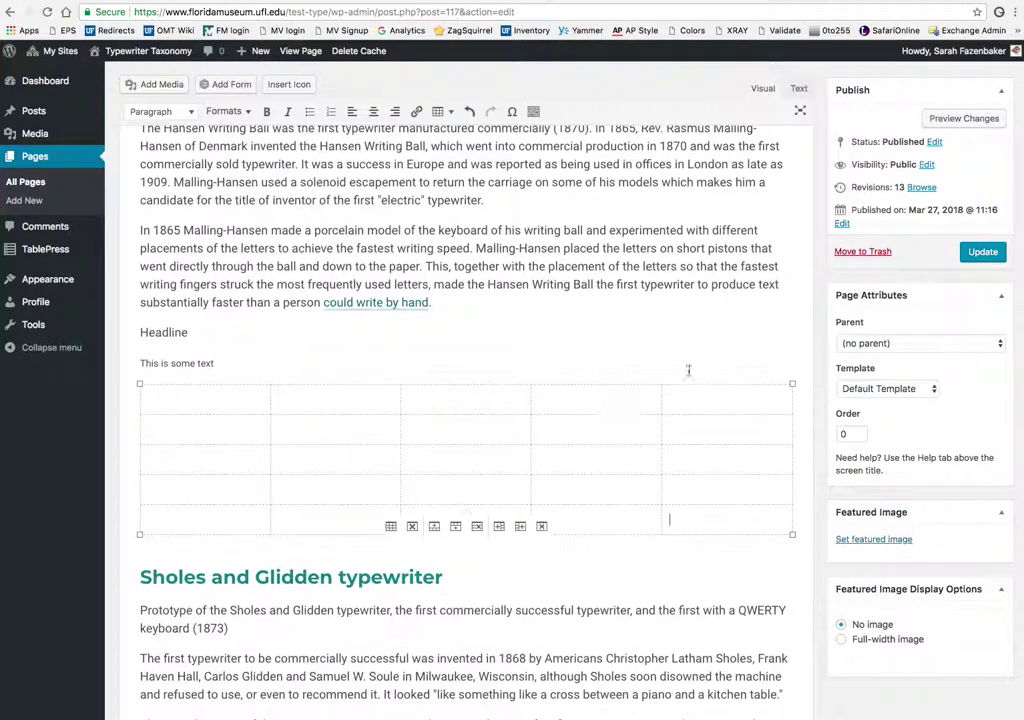
pyautogui.scroll(2, 688, 370)
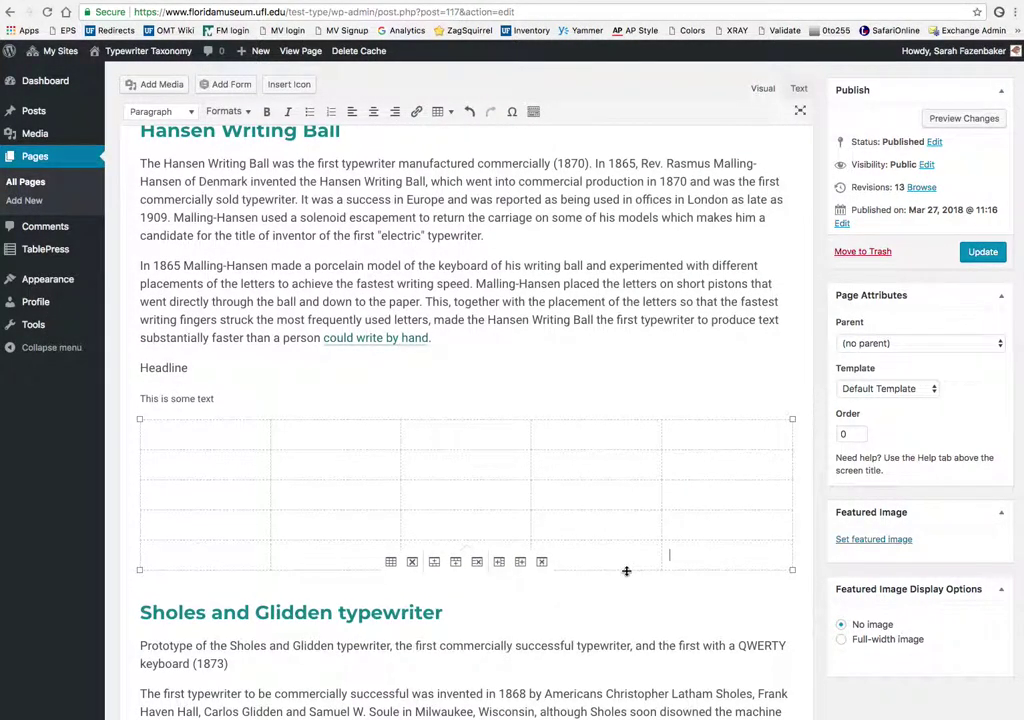
pyautogui.press('Delete')
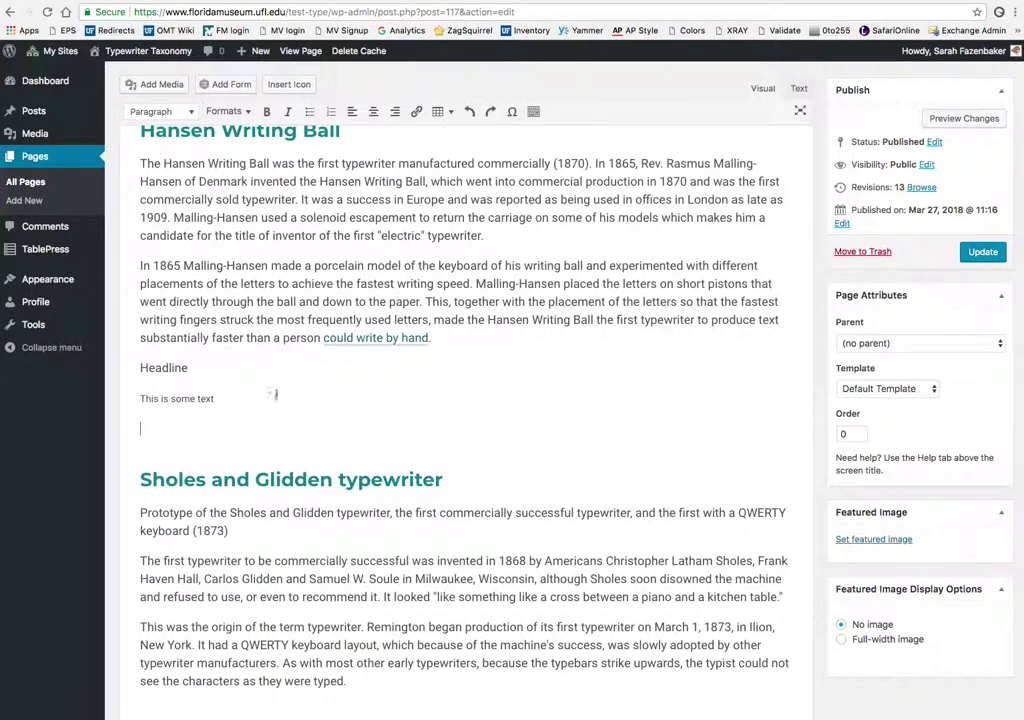
# - View the special characters available for insertion and leave the character table
pyautogui.click(513, 115)
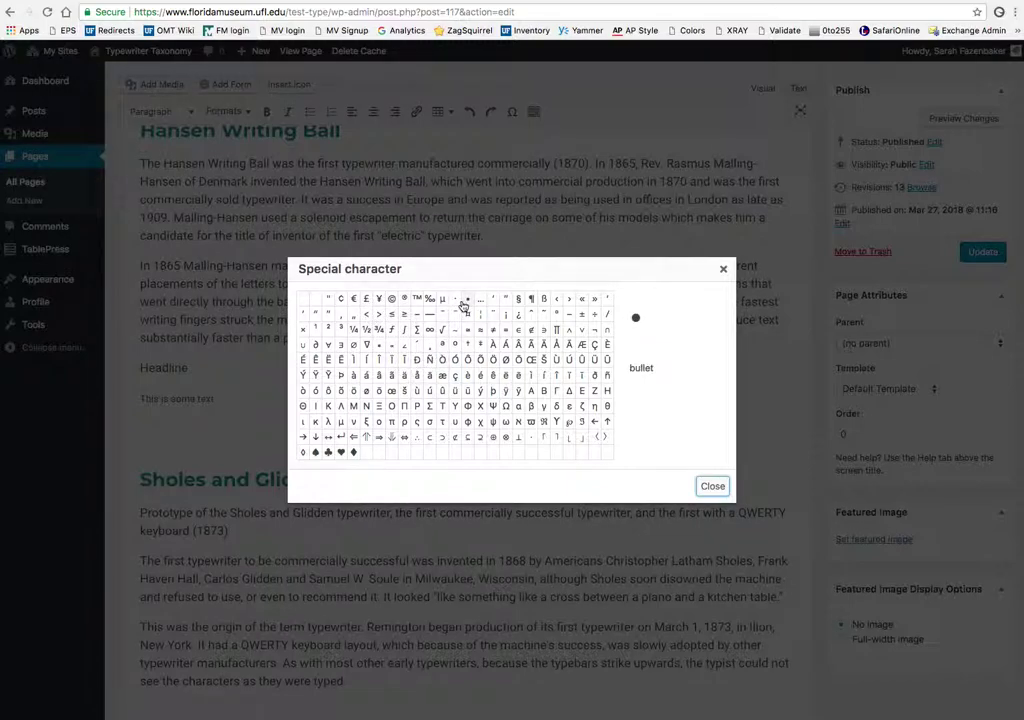
pyautogui.click(456, 393)
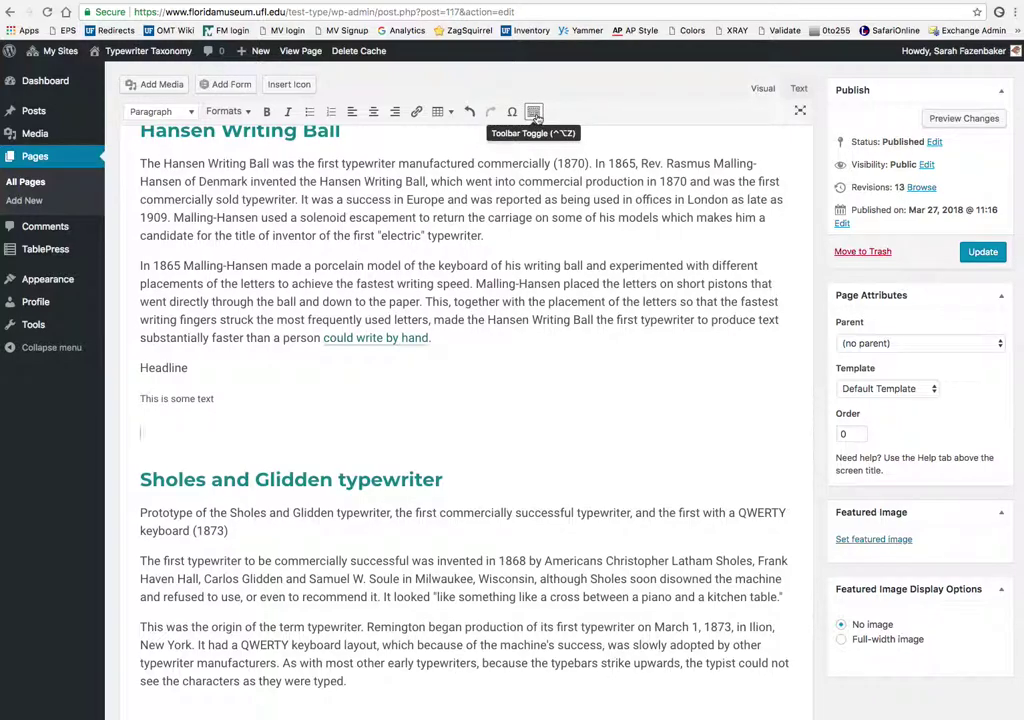
# - Show the additional formatting tools and strike through "down to the paper" in the second Hansen Writing Ball paragraph
pyautogui.click(534, 114)
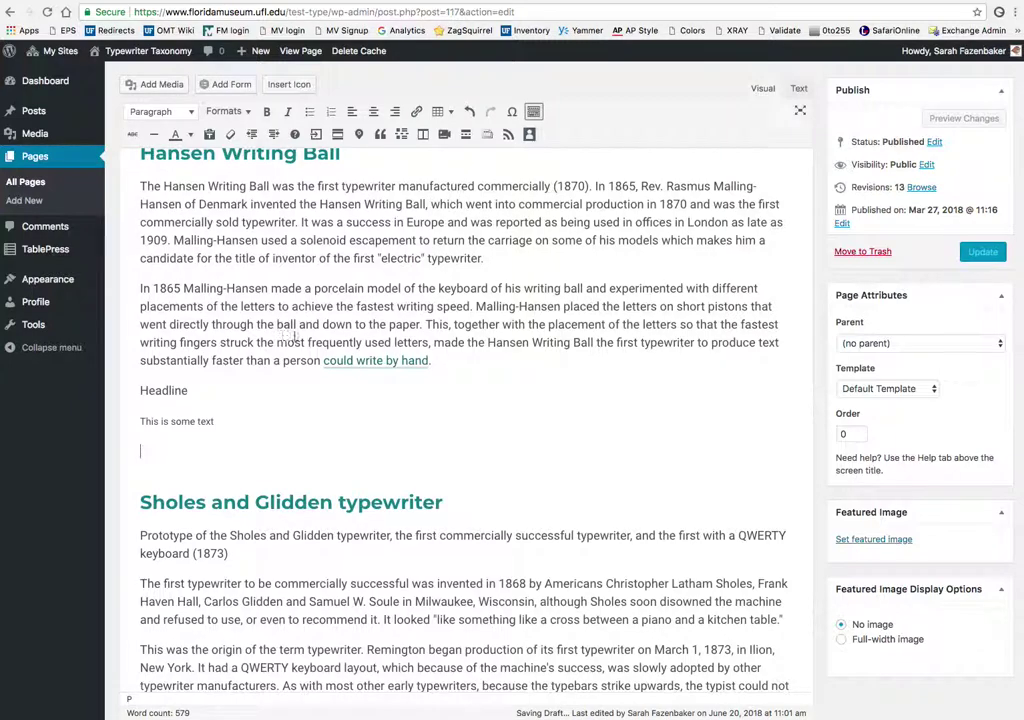
pyautogui.moveTo(322, 324); pyautogui.dragTo(421, 325)
pyautogui.click(133, 136)
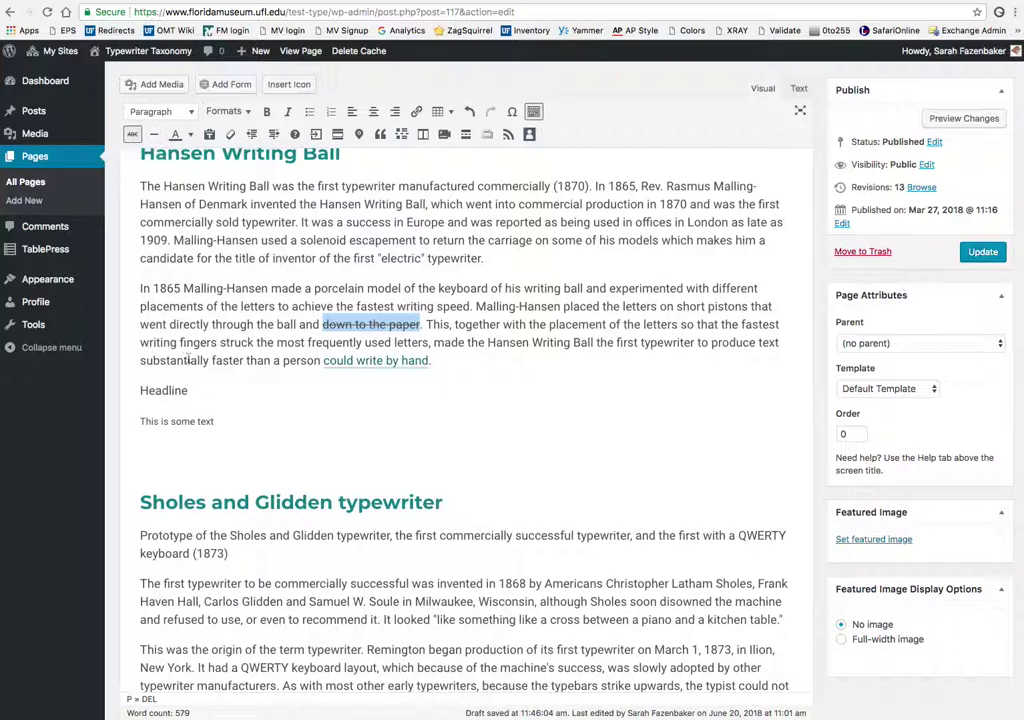
# - Insert a horizontal line in the empty paragraph above the Sholes and Glidden typewriter heading
pyautogui.click(186, 443)
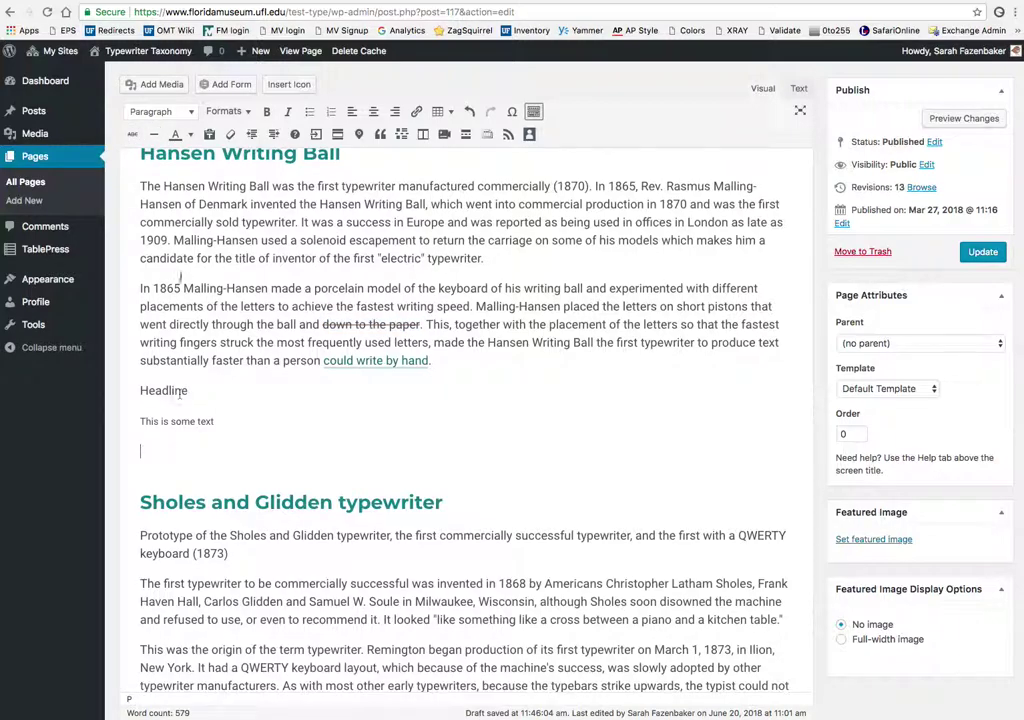
pyautogui.click(153, 136)
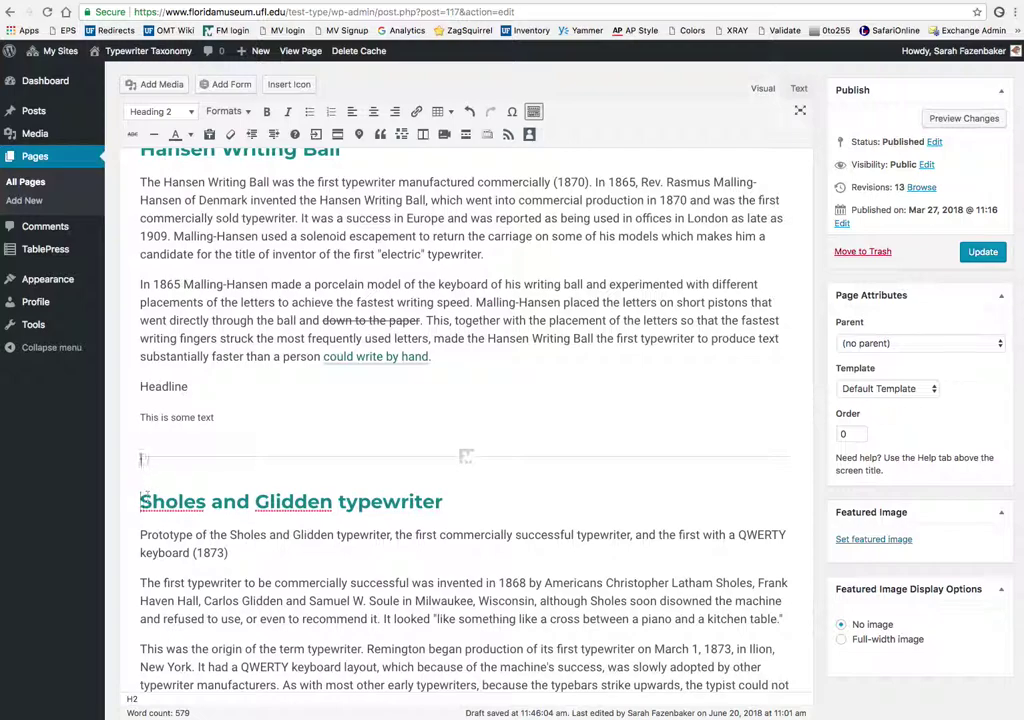
pyautogui.click(231, 437)
pyautogui.click(226, 421)
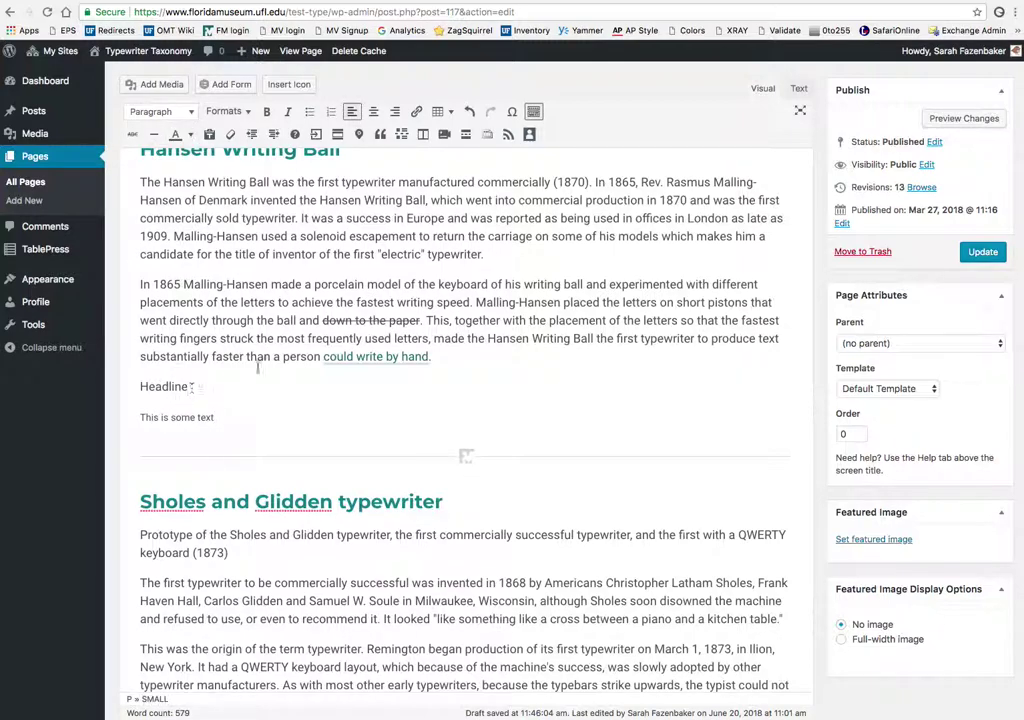
# - Colour the word "faster" red in the second Hansen Writing Ball paragraph
pyautogui.moveTo(245, 357); pyautogui.dragTo(210, 357)
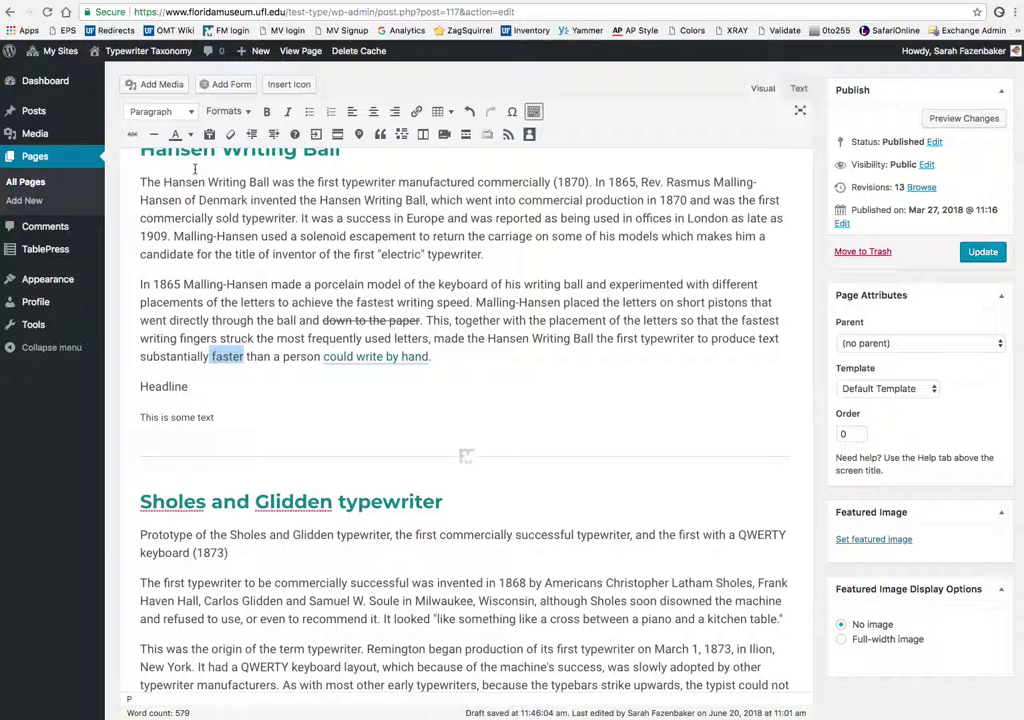
pyautogui.click(190, 134)
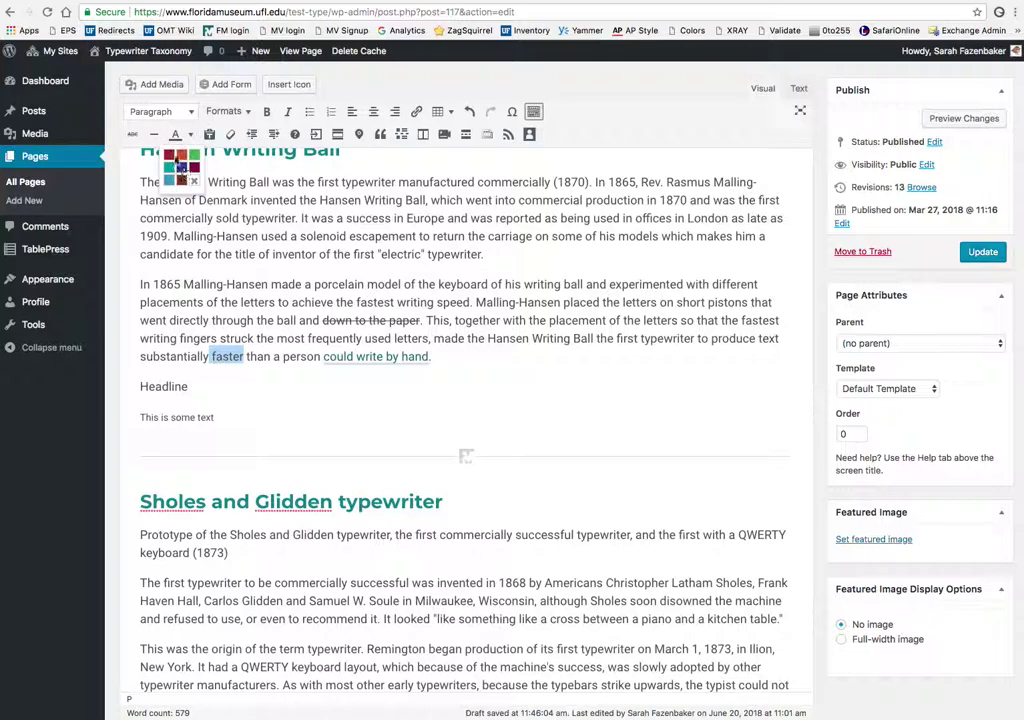
pyautogui.click(170, 156)
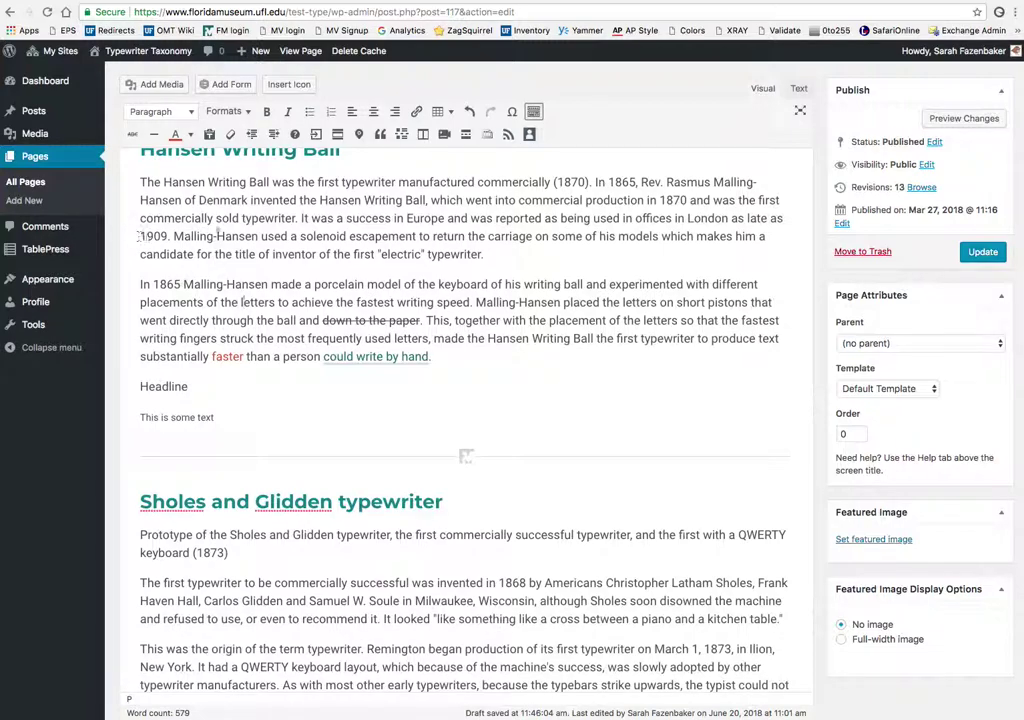
# - Clear the formatting from the word "faster" in the second Hansen Writing Ball paragraph
pyautogui.click(209, 135)
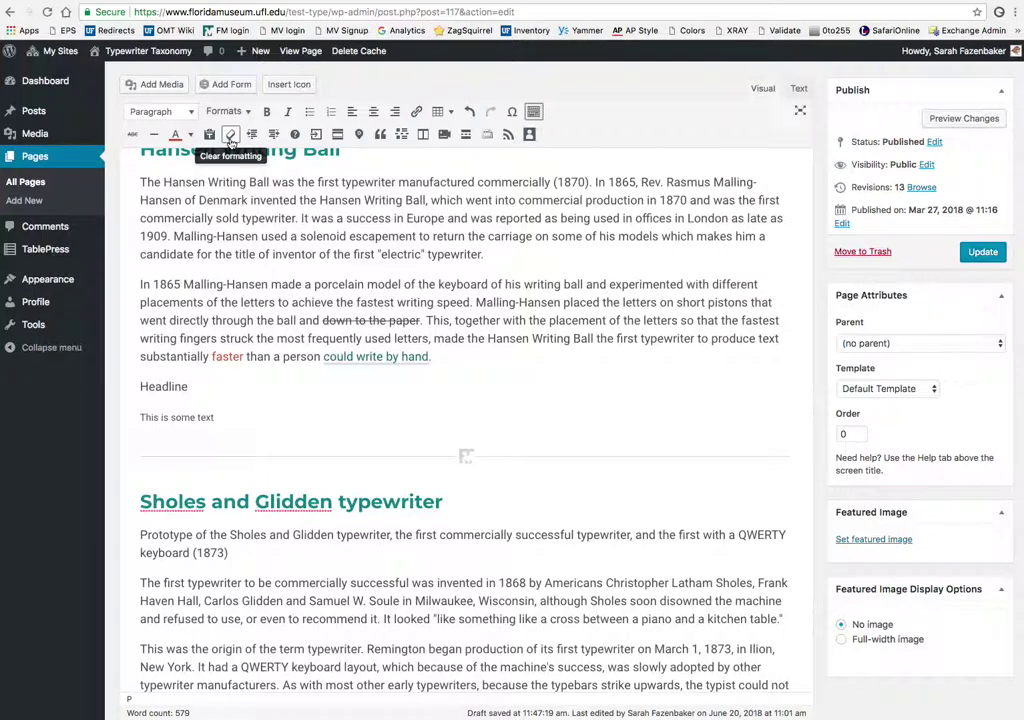
pyautogui.moveTo(211, 356); pyautogui.dragTo(250, 357)
pyautogui.click(230, 134)
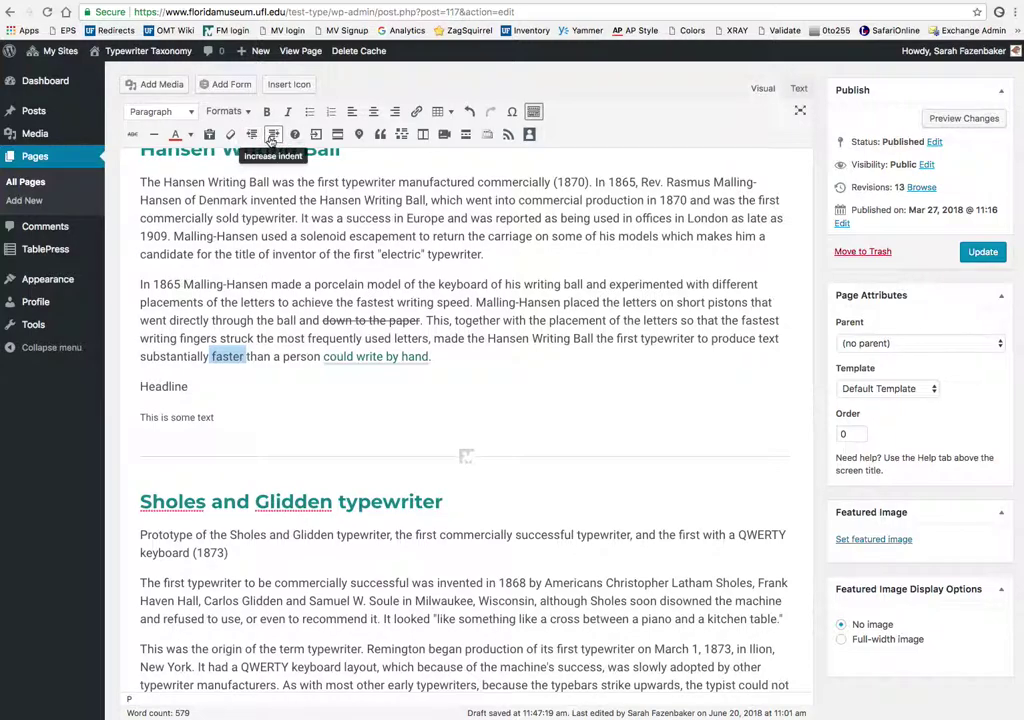
# - Increase the indent of the whole second Hansen Writing Ball paragraph by one level, and decrease it again
pyautogui.moveTo(432, 357); pyautogui.dragTo(140, 285)
pyautogui.click(273, 136)
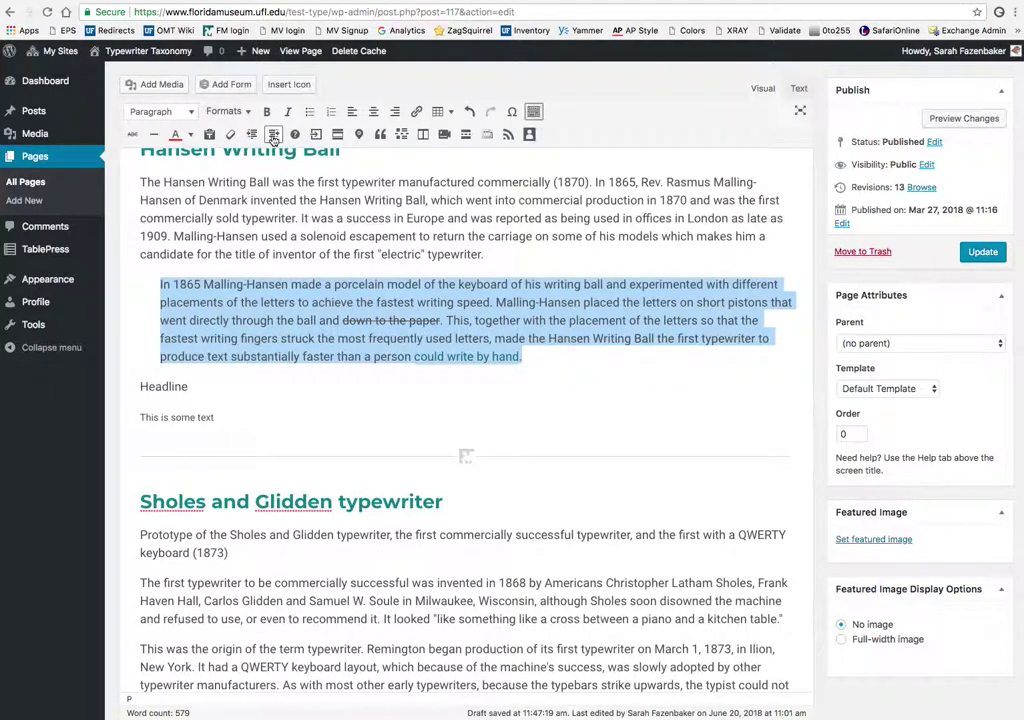
pyautogui.click(255, 136)
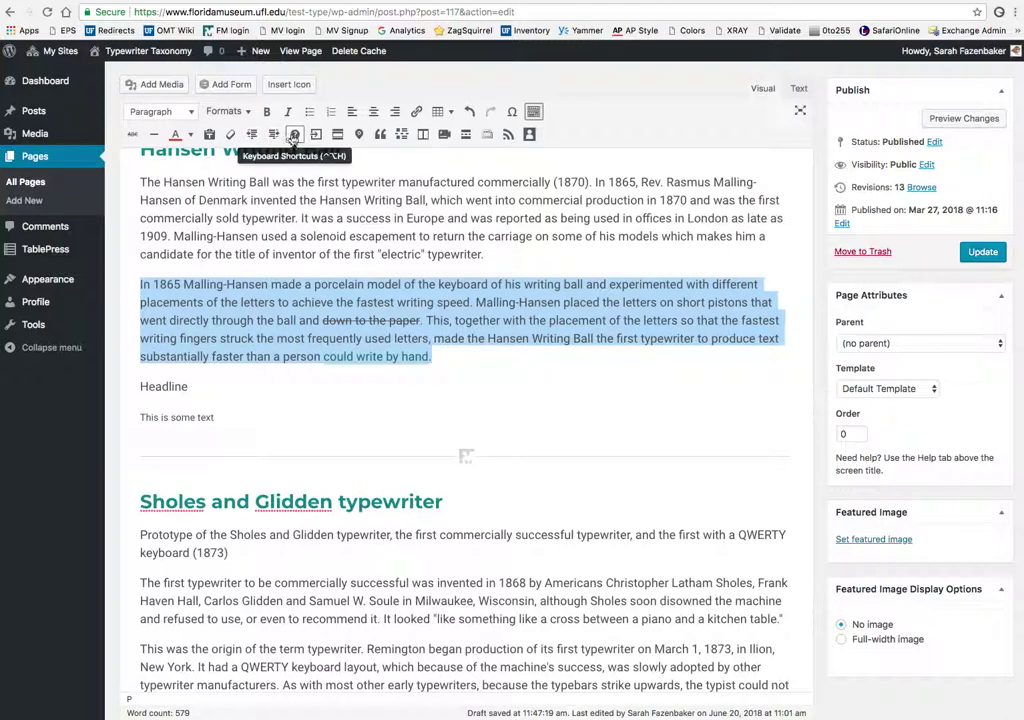
# - Review the editor's keyboard shortcuts from the default to the focus shortcuts, and close the reference
pyautogui.click(293, 136)
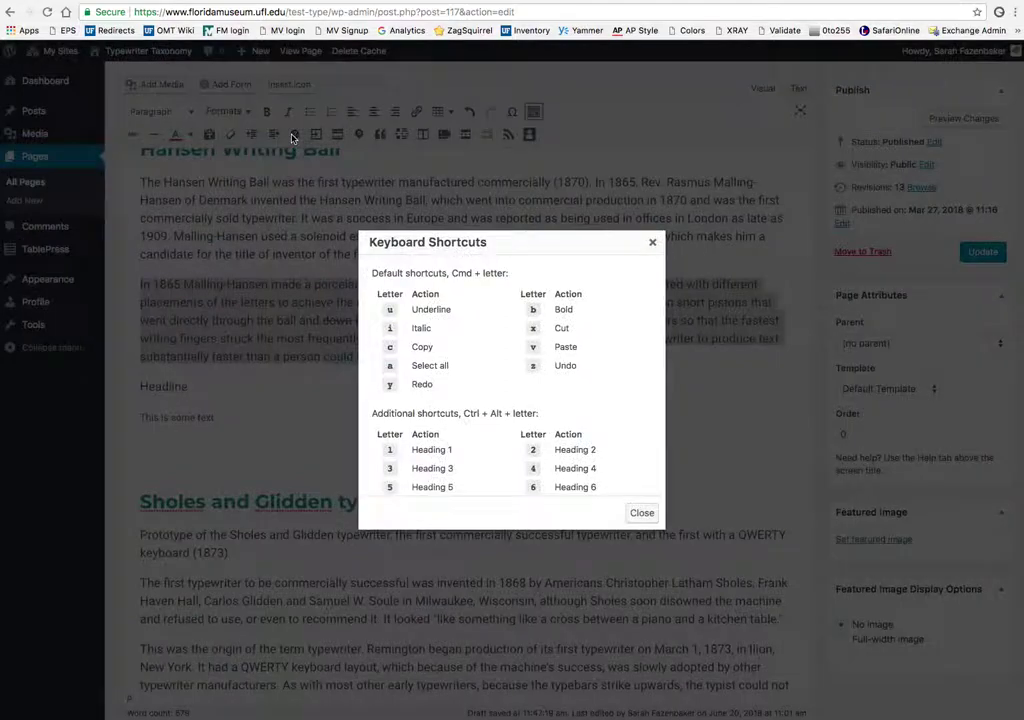
pyautogui.scroll(-10, 472, 324)
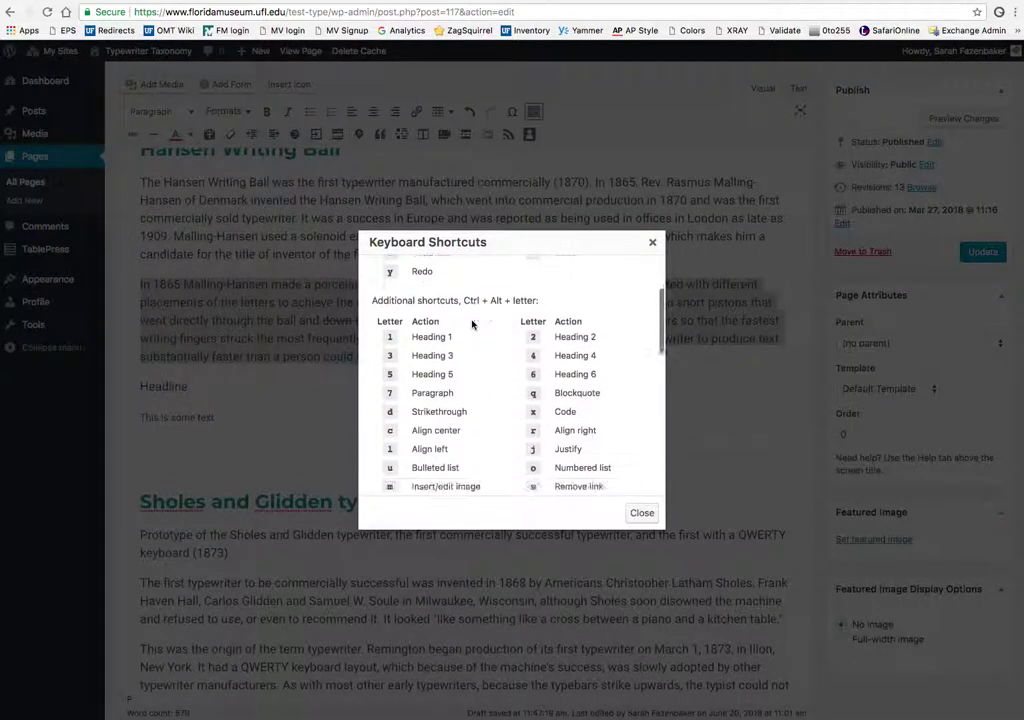
pyautogui.scroll(-3, 472, 324)
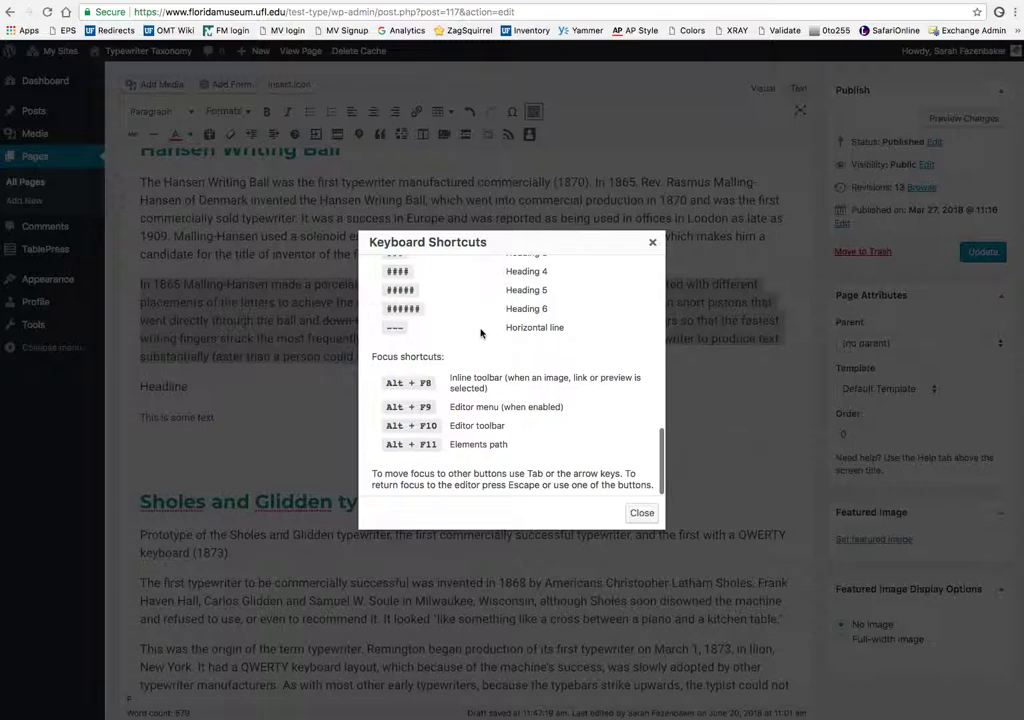
pyautogui.scroll(15, 480, 333)
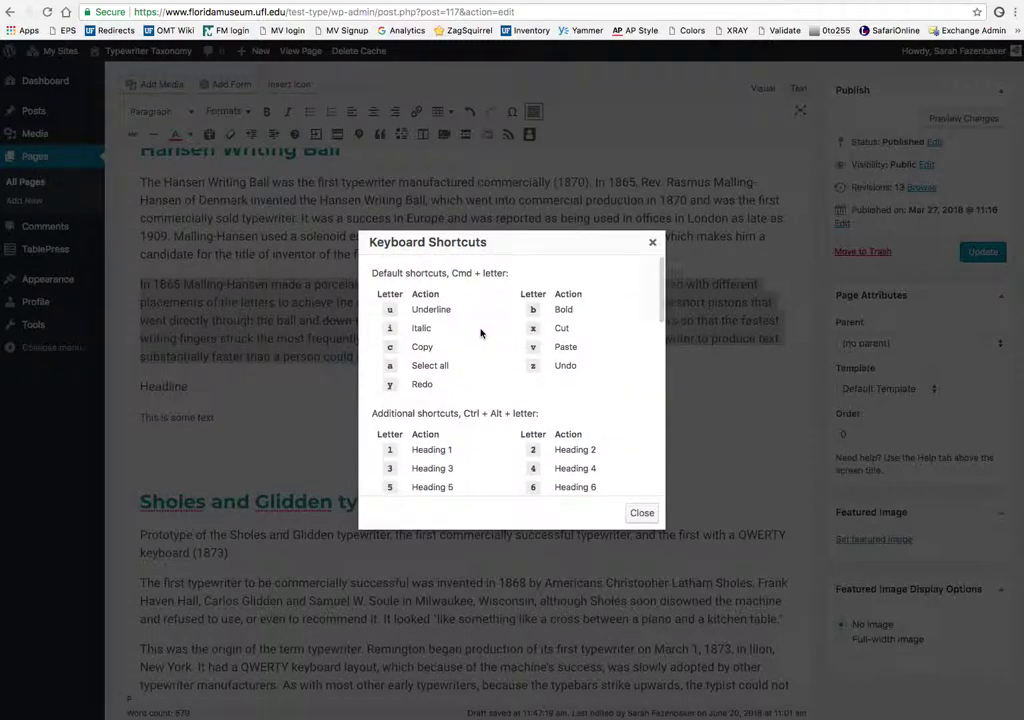
pyautogui.scroll(3, 480, 333)
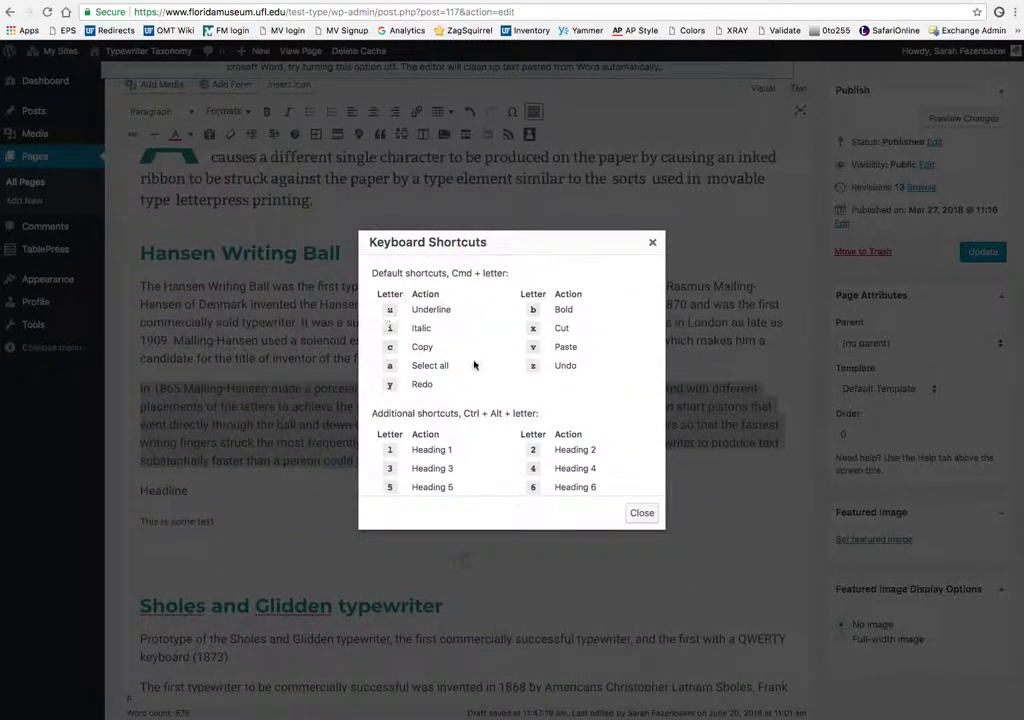
pyautogui.scroll(-3, 468, 363)
pyautogui.scroll(3, 477, 366)
pyautogui.click(652, 242)
# - Dismiss the plain text paste notice covering the editor's formatting tools
pyautogui.scroll(1, 437, 281)
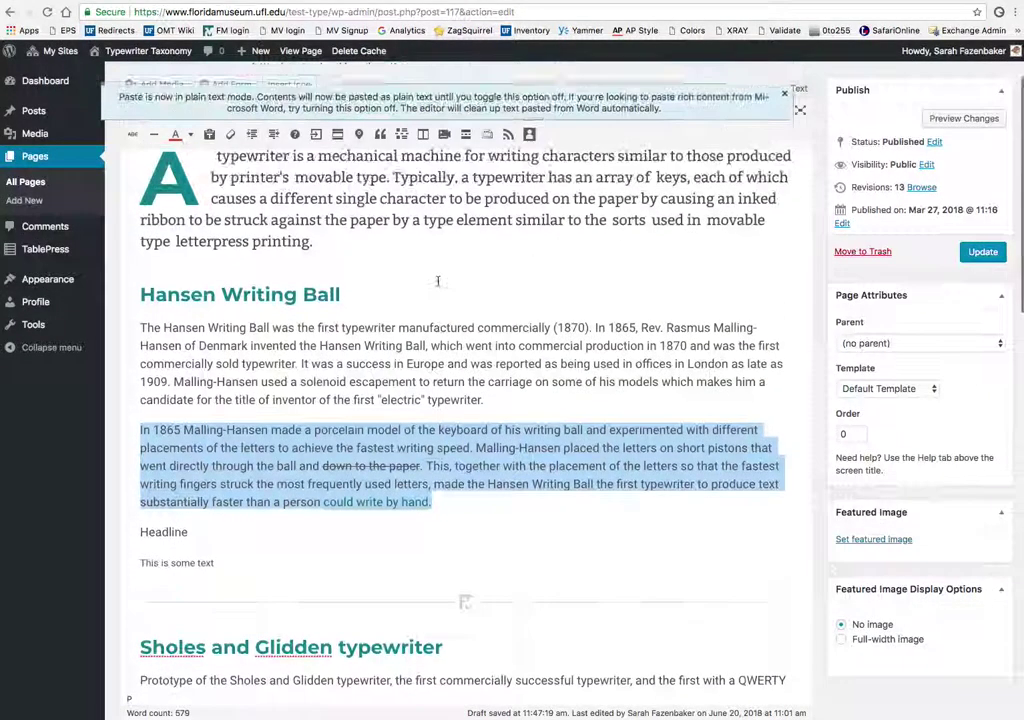
pyautogui.scroll(2, 437, 281)
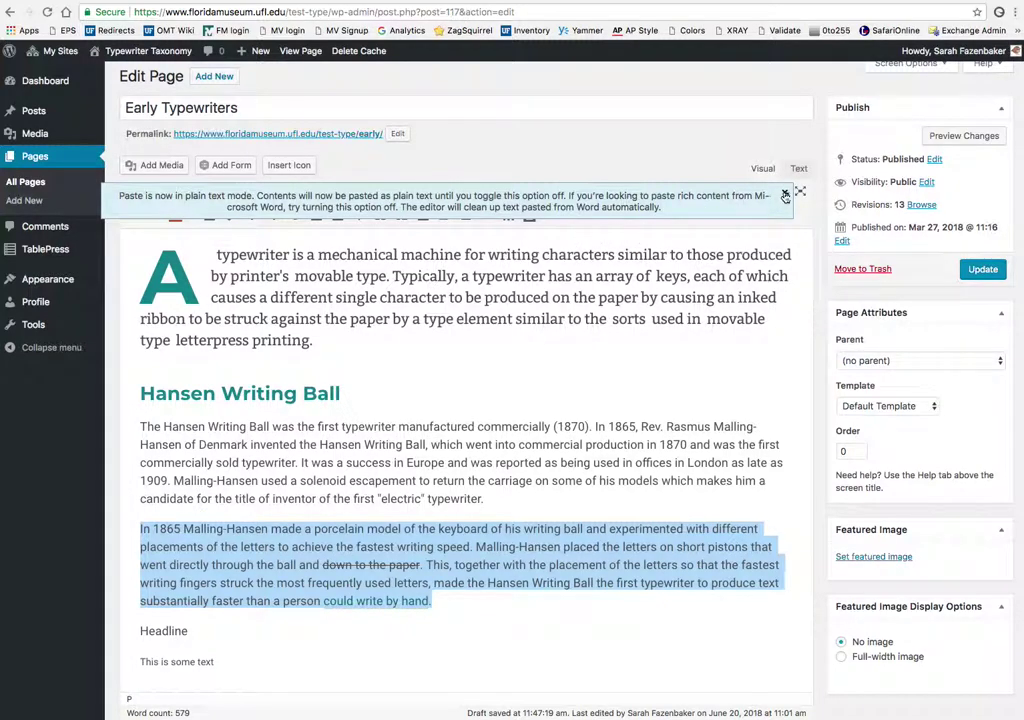
pyautogui.click(785, 195)
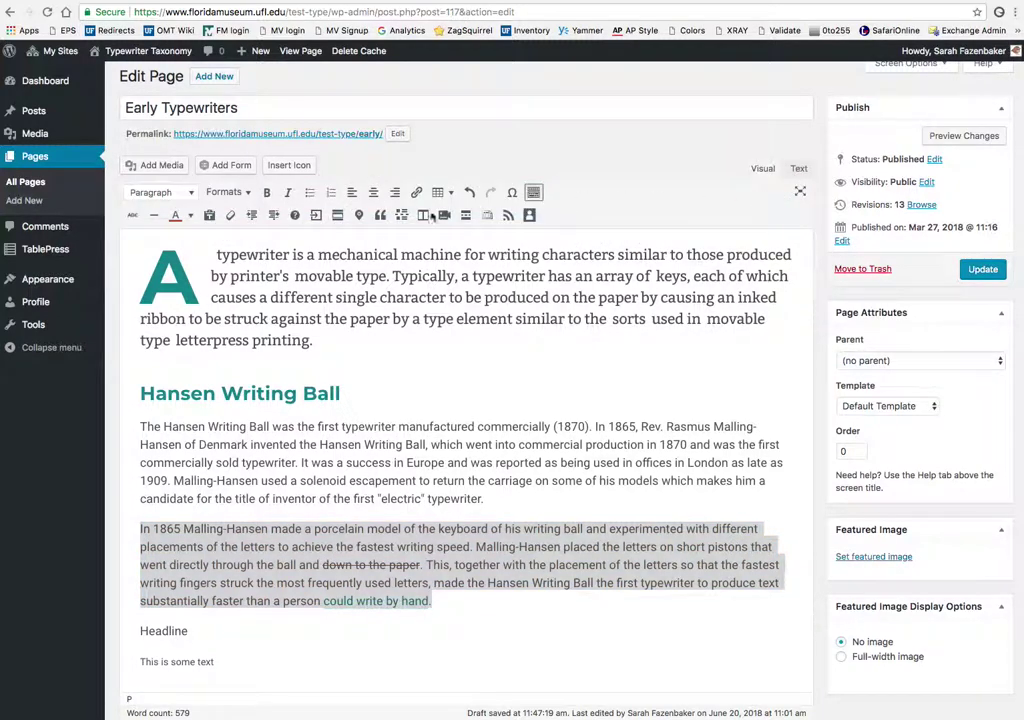